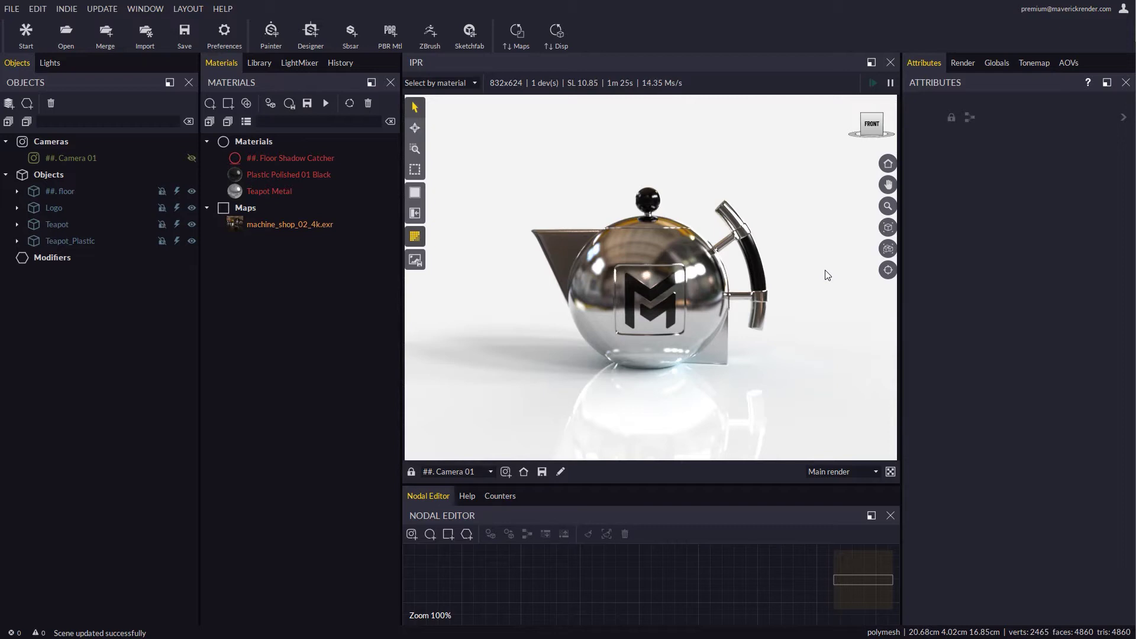
Inspect the render set settings of the Logo object and the extra attributes of the Teapot Metal material.
{"action": "left_click", "coordinate": [54, 208]}
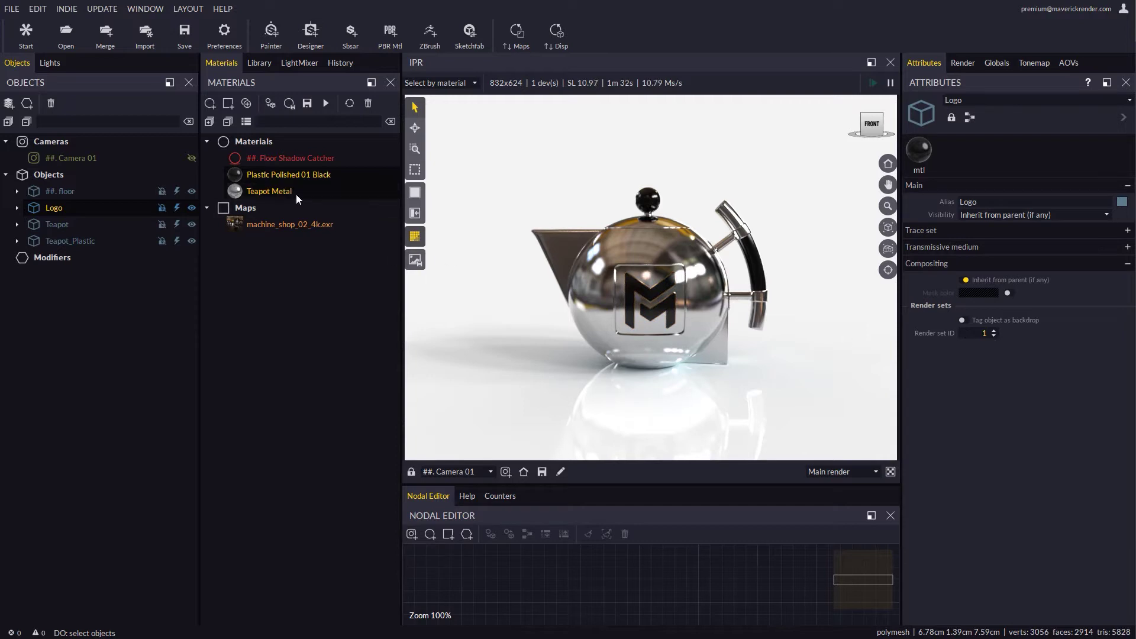
{"action": "left_click", "coordinate": [273, 191]}
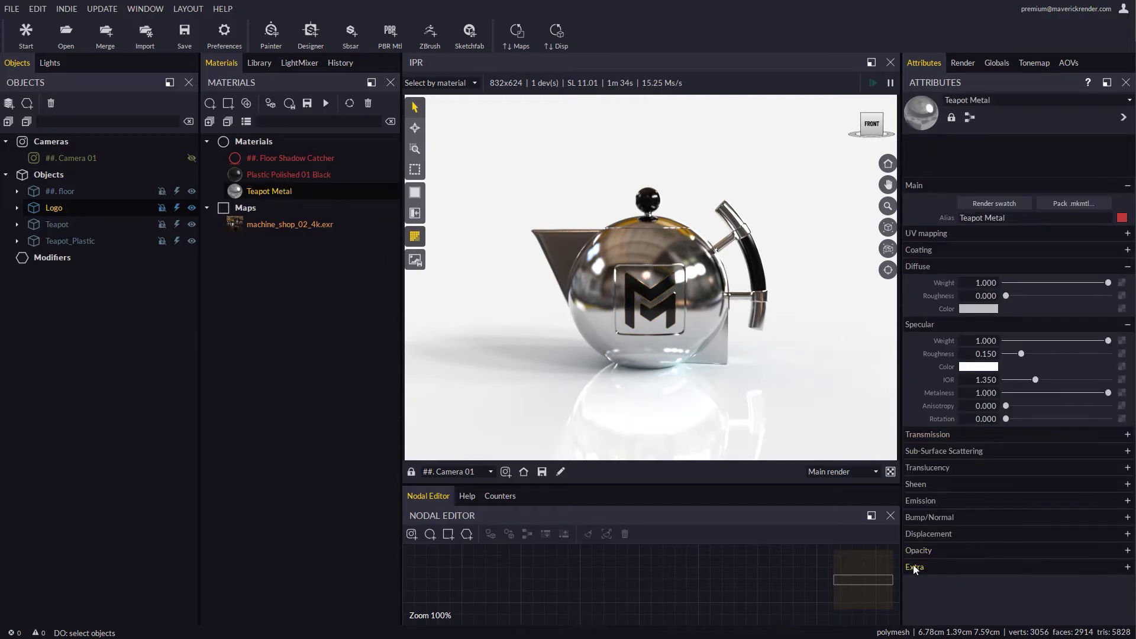
{"action": "left_click", "coordinate": [915, 566]}
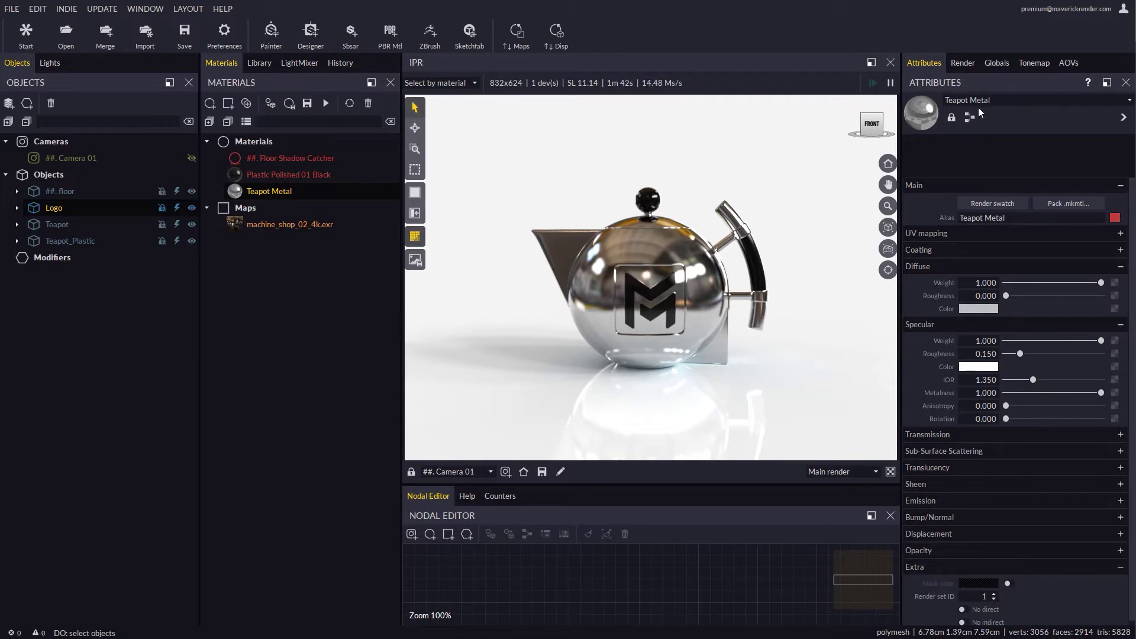
Set the still-frame render's output file name to Teapot in the RandomControl output folder.
{"action": "left_click", "coordinate": [965, 63]}
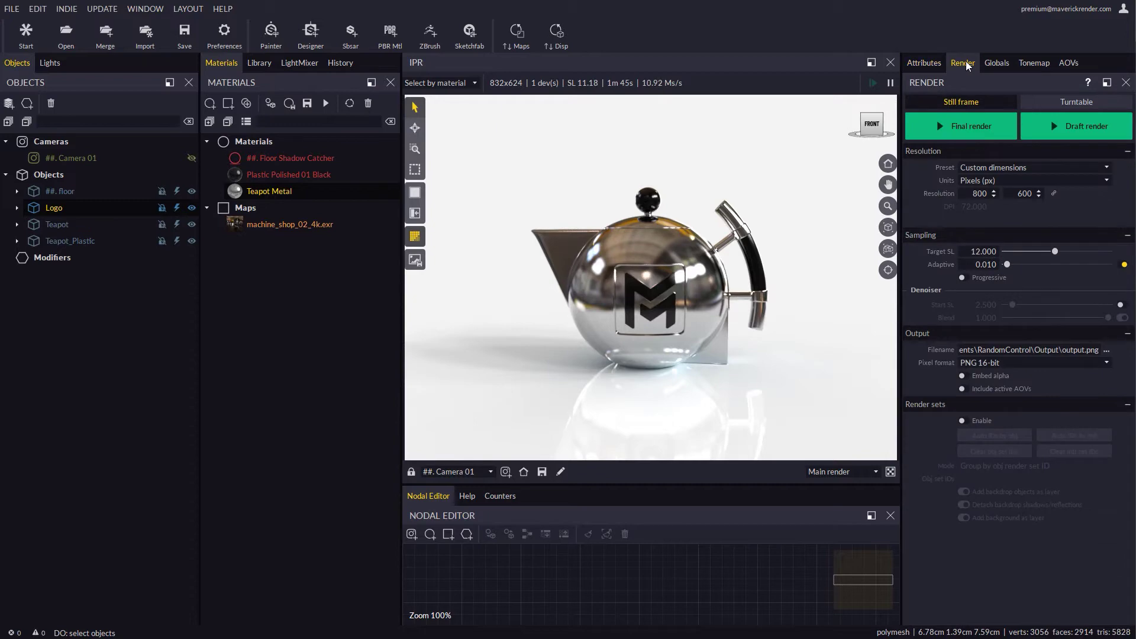
{"action": "left_click", "coordinate": [1107, 350]}
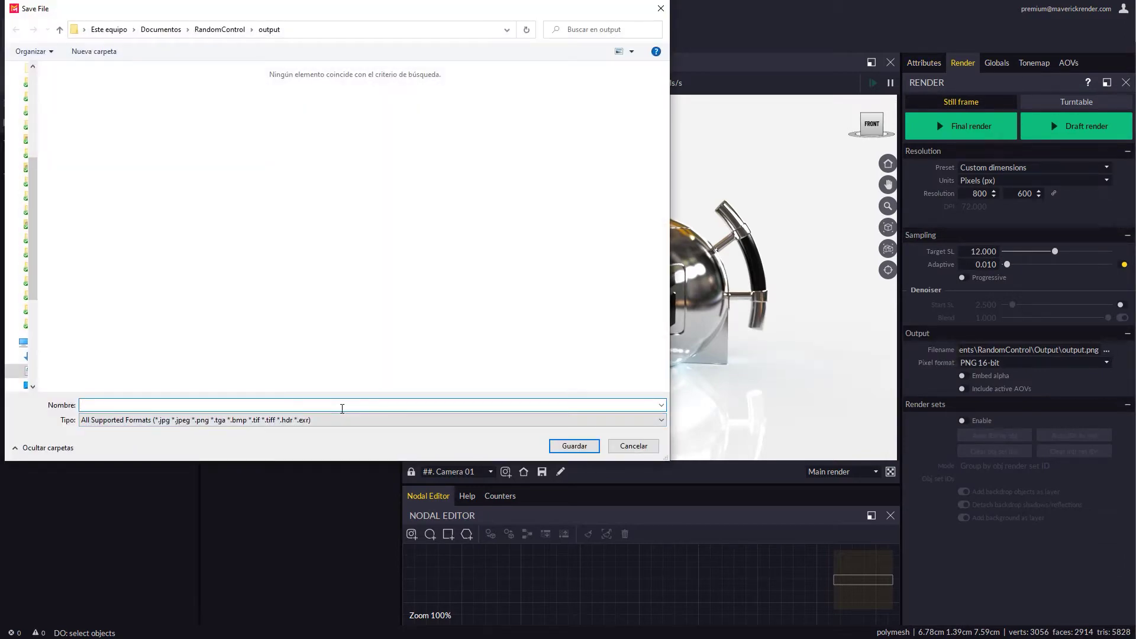
{"action": "type", "text": "Teapot"}
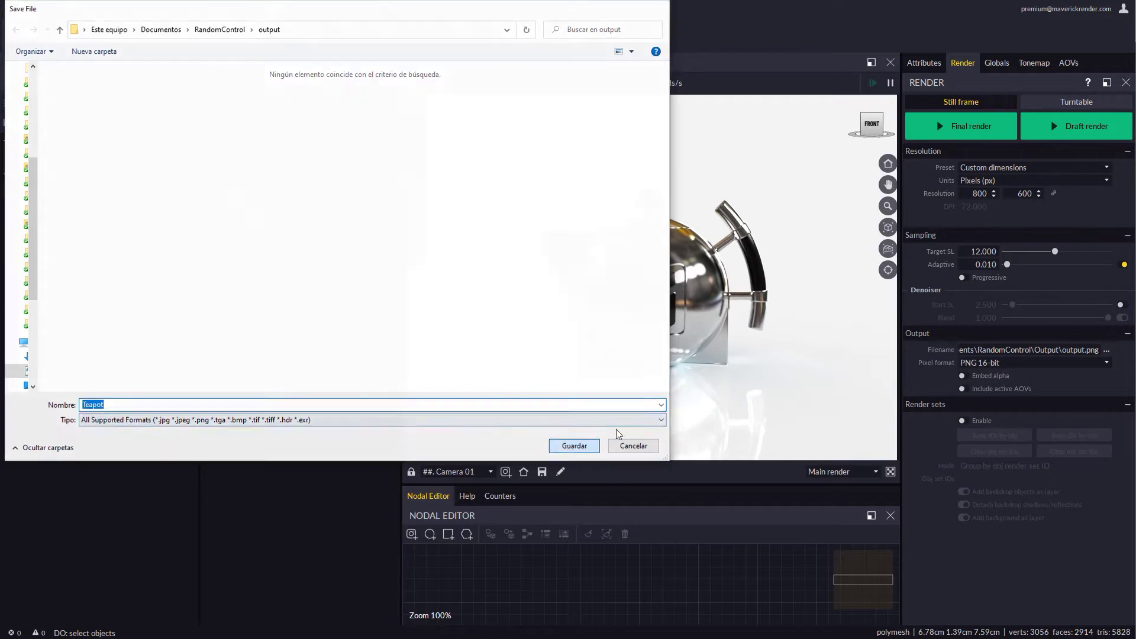
{"action": "left_click", "coordinate": [560, 445]}
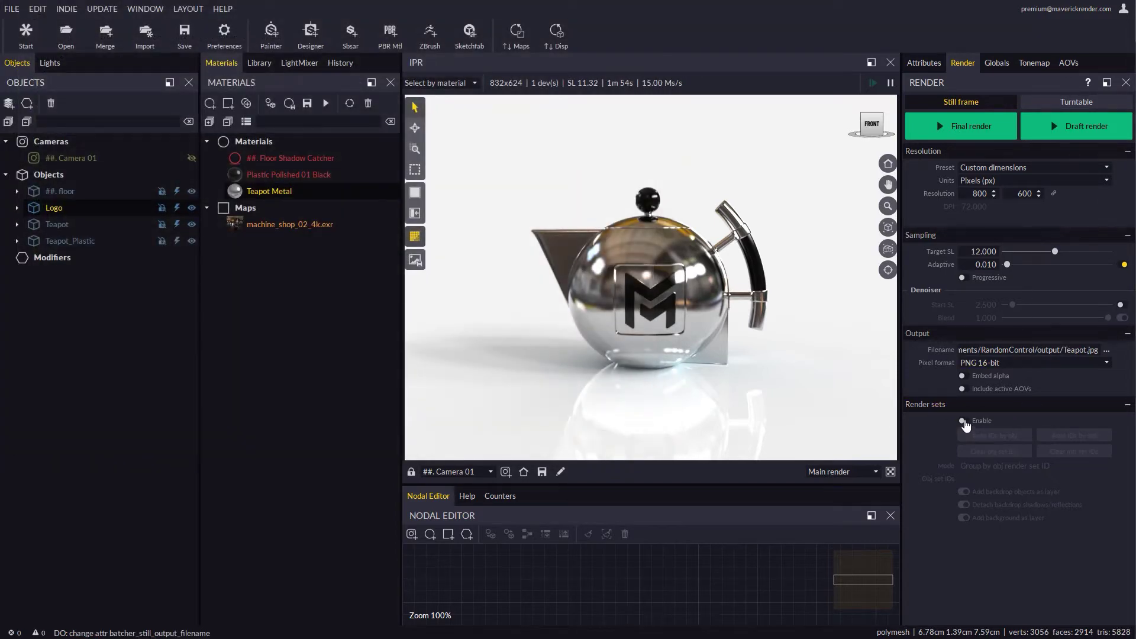
Enable render sets for the still-frame render and set the output pixel format to PSD 16-bit.
{"action": "left_click", "coordinate": [963, 421]}
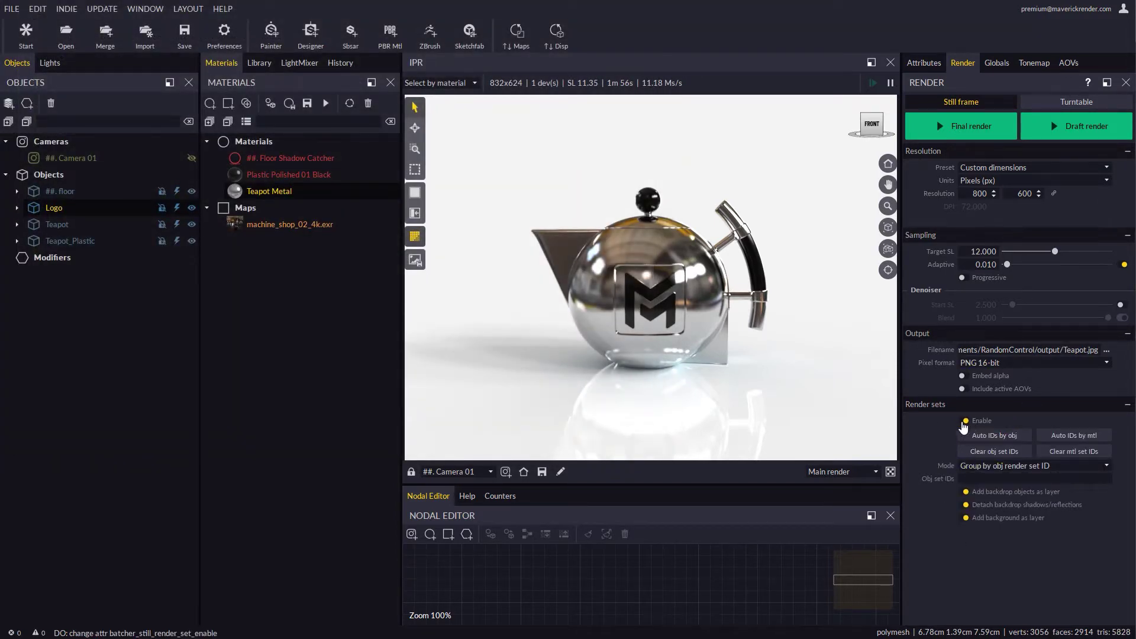
{"action": "left_click", "coordinate": [980, 363]}
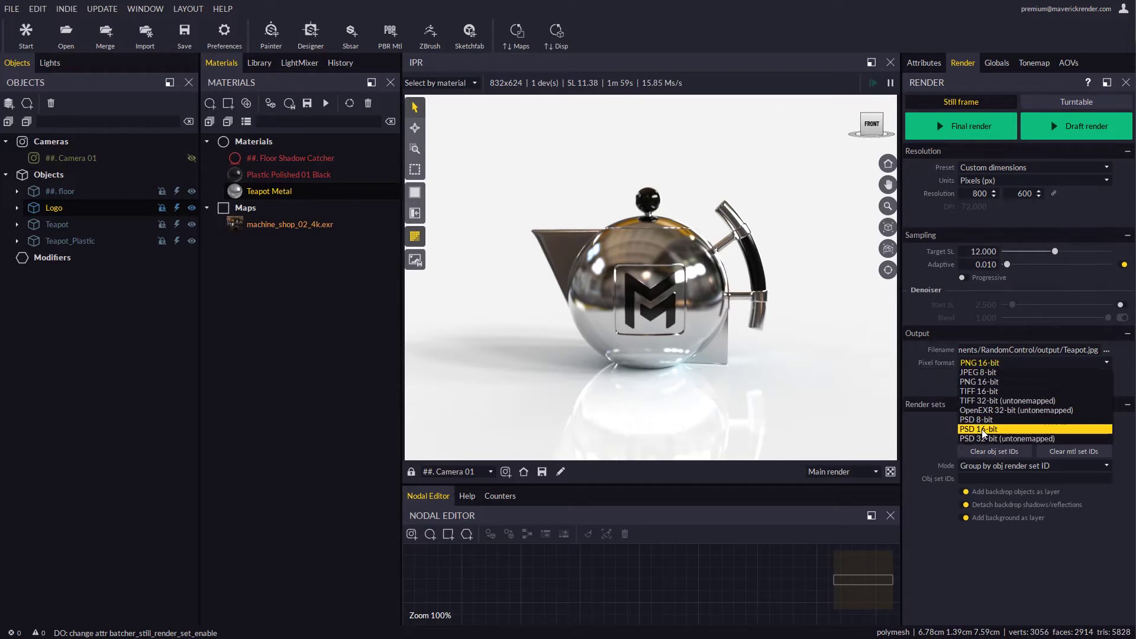
{"action": "left_click", "coordinate": [980, 429]}
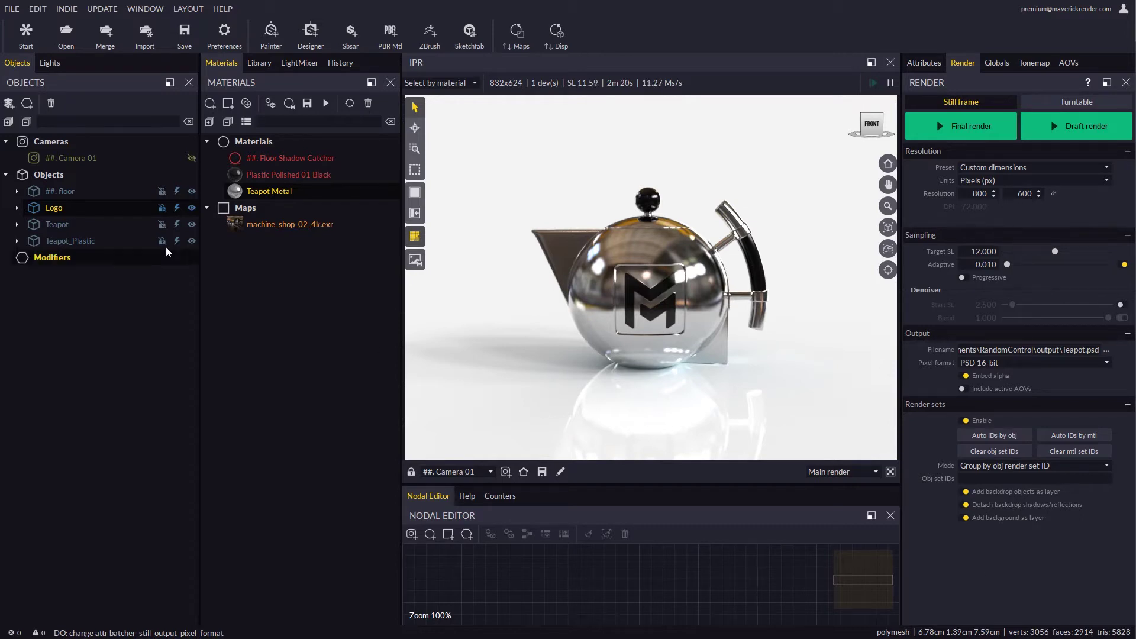
Tag the ##. floor object as a backdrop in its render set attributes.
{"action": "left_click", "coordinate": [61, 191], "text": "ctrl"}
{"action": "double_click", "coordinate": [60, 192]}
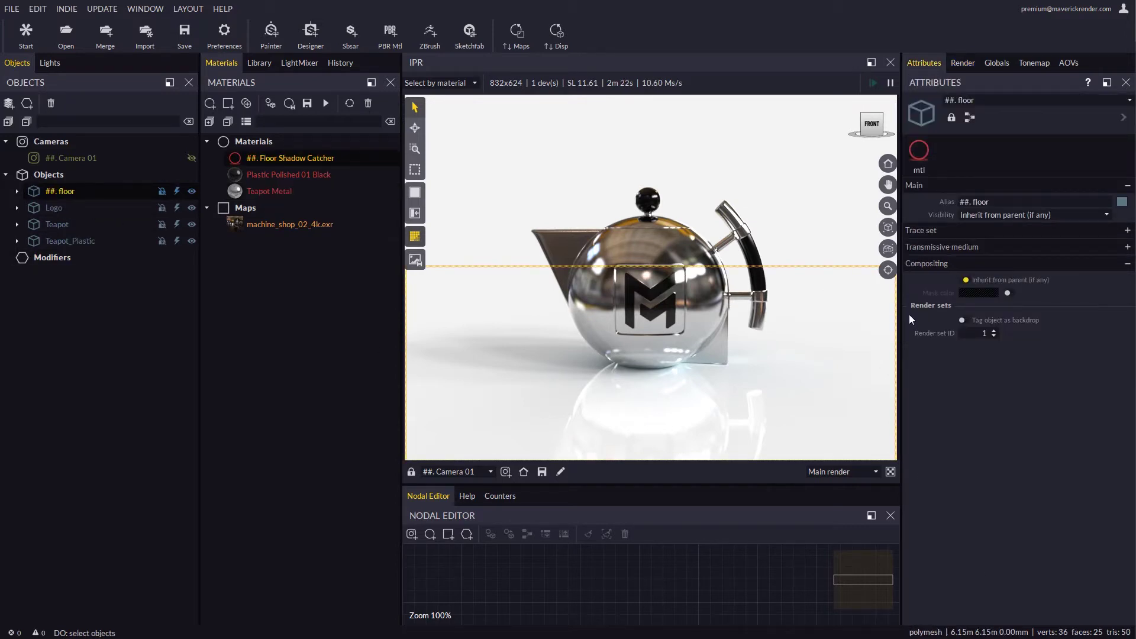
{"action": "left_click", "coordinate": [974, 320]}
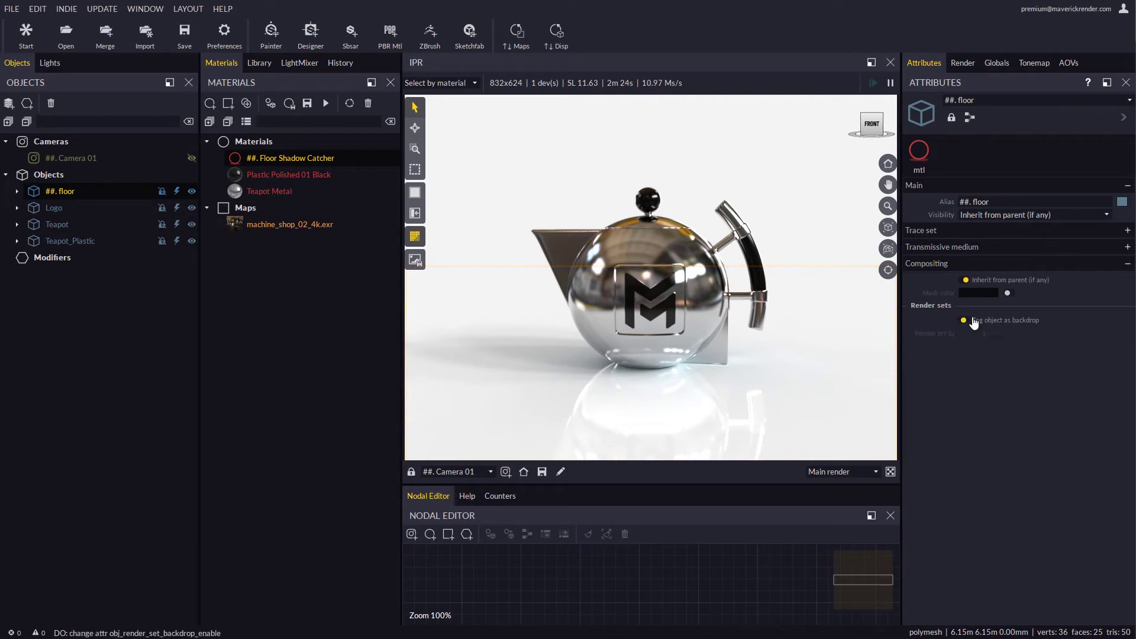
Assign render set ID 2 to the Teapot object and render set ID 3 to the Teapot_Plastic object.
{"action": "left_click", "coordinate": [54, 207]}
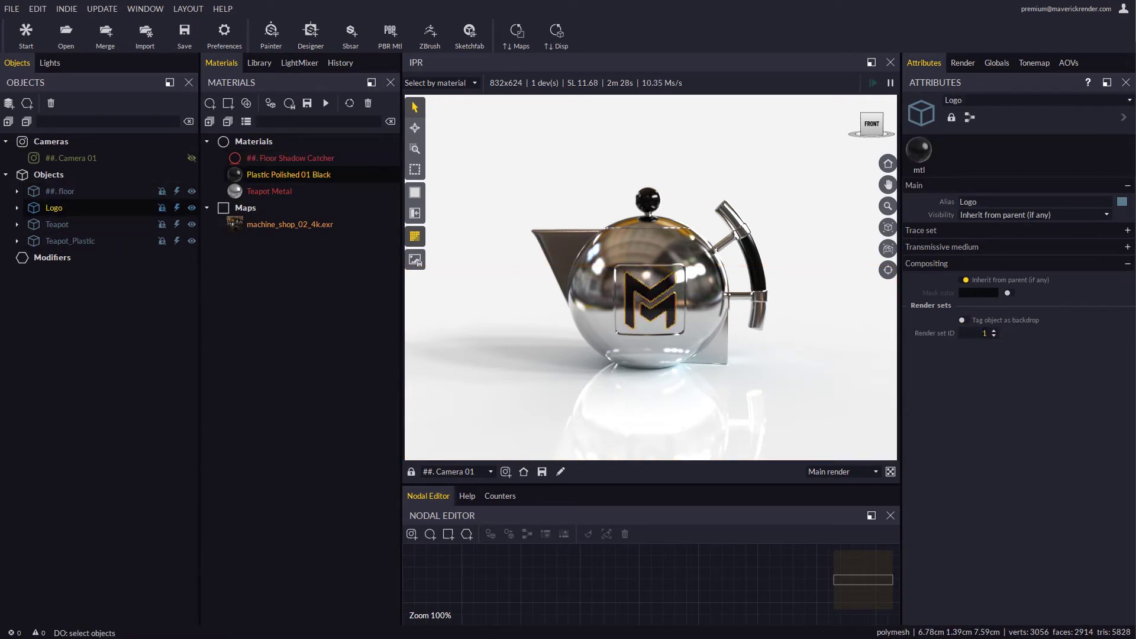
{"action": "left_click", "coordinate": [52, 225]}
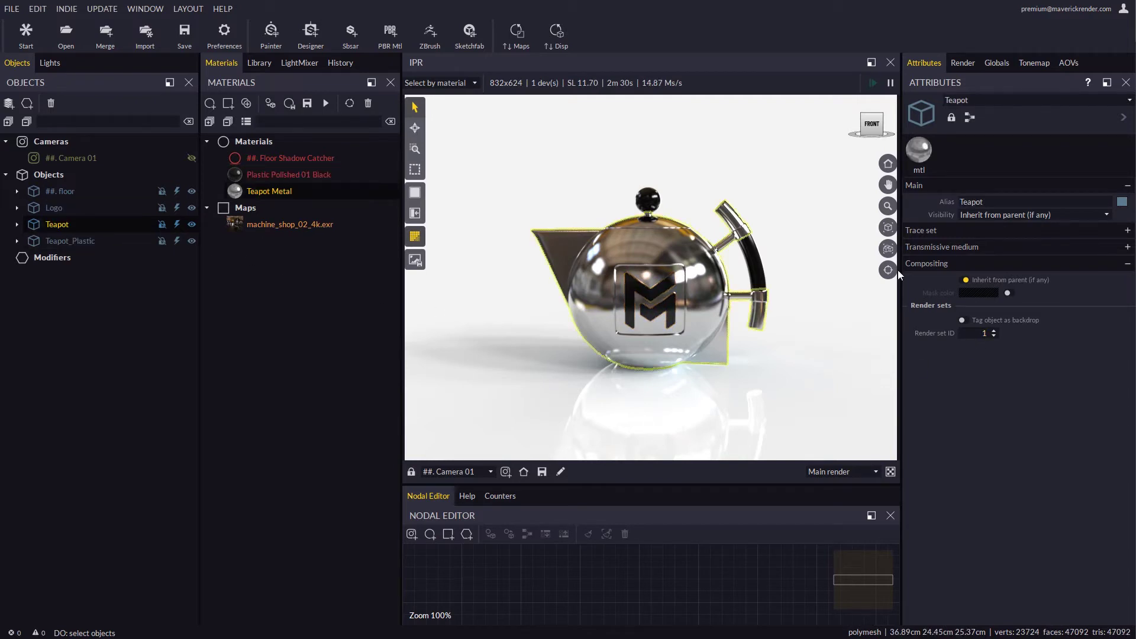
{"action": "key", "text": "Up"}
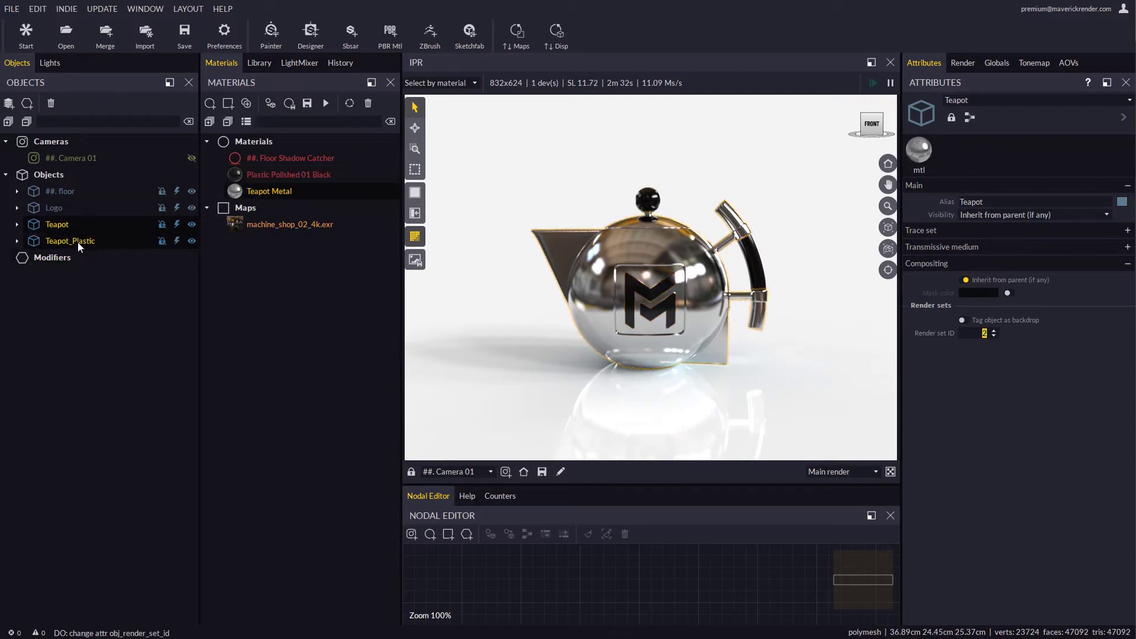
{"action": "left_click", "coordinate": [70, 241]}
{"action": "left_click", "coordinate": [993, 331]}
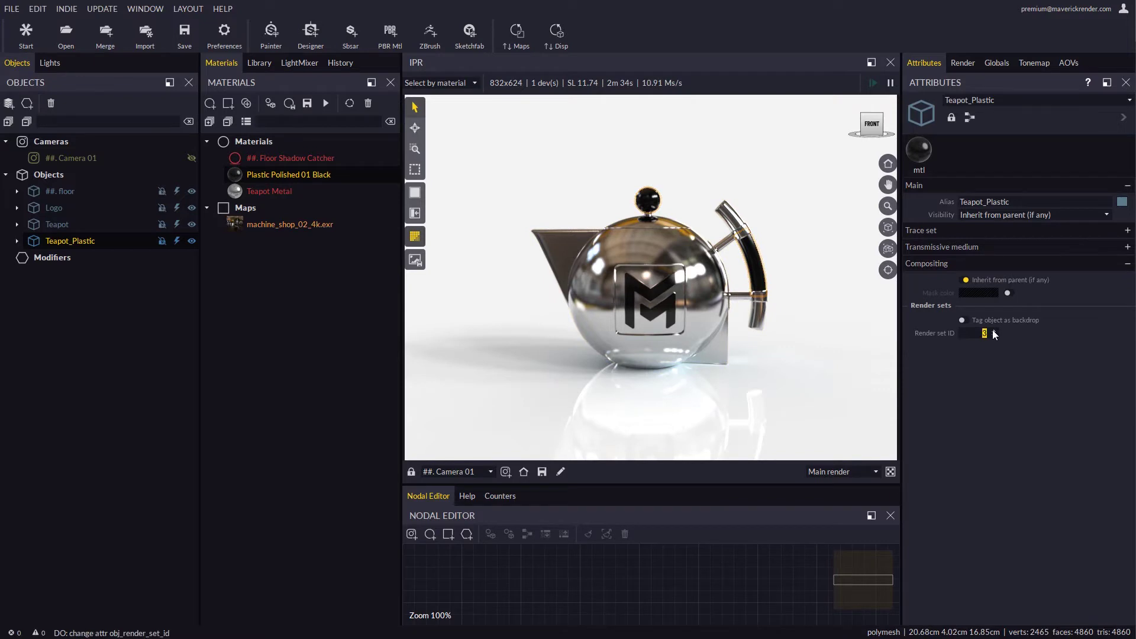
Set the object set IDs of the render sets to All.
{"action": "left_click", "coordinate": [963, 64]}
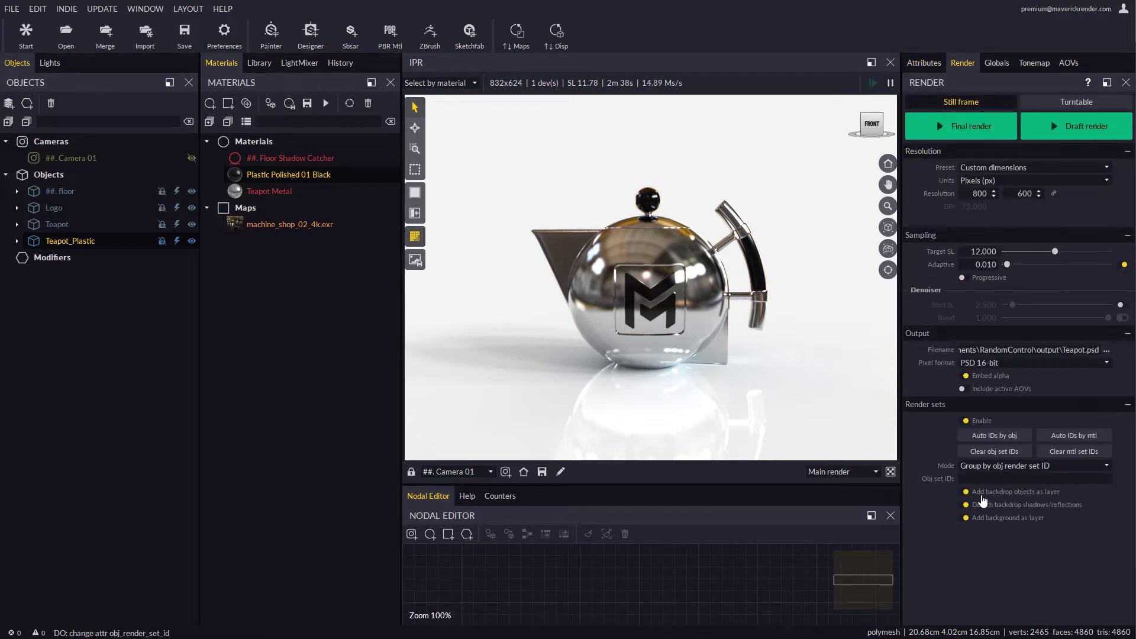
{"action": "mouse_move", "coordinate": [992, 508]}
{"action": "type", "text": "All"}
{"action": "double_click", "coordinate": [964, 479]}
{"action": "type", "text": "1,2,3"}
{"action": "key", "text": "ctrl+a"}
{"action": "type", "text": "1-"}
{"action": "key", "text": "ctrl+a"}
{"action": "type", "text": "All"}
{"action": "key", "text": "Return"}
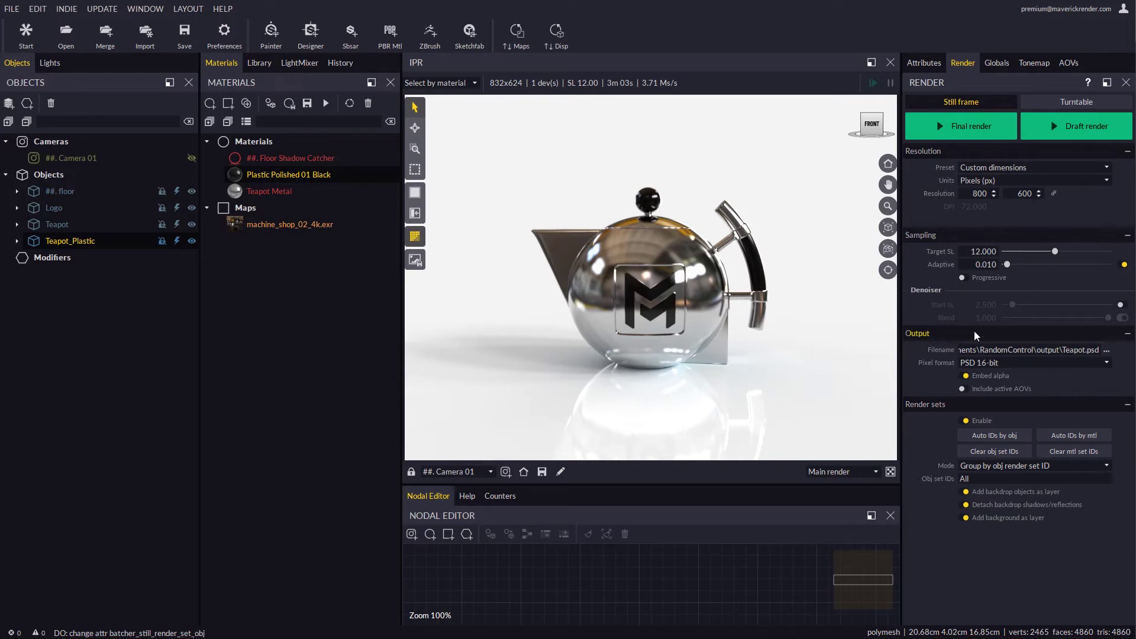
Enable the denoiser and set the sampling target SL to 7.
{"action": "left_click", "coordinate": [1121, 306]}
{"action": "double_click", "coordinate": [996, 252]}
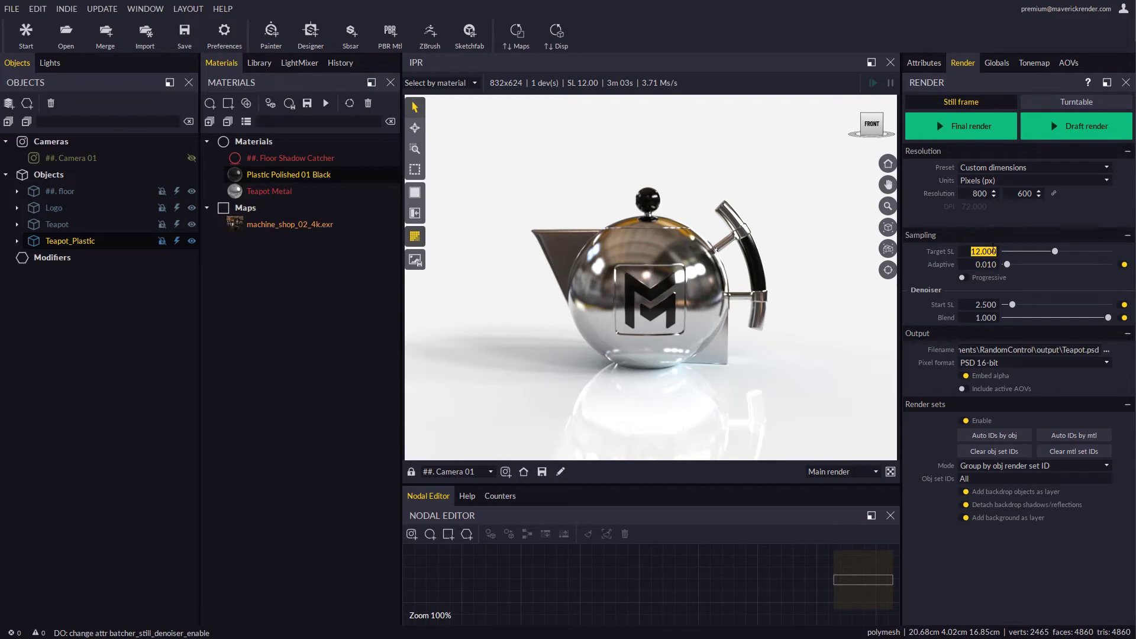
{"action": "type", "text": "7"}
{"action": "key", "text": "Return"}
Run the final render and open the output file Teapot.psd in Photoshop.
{"action": "left_click", "coordinate": [964, 128]}
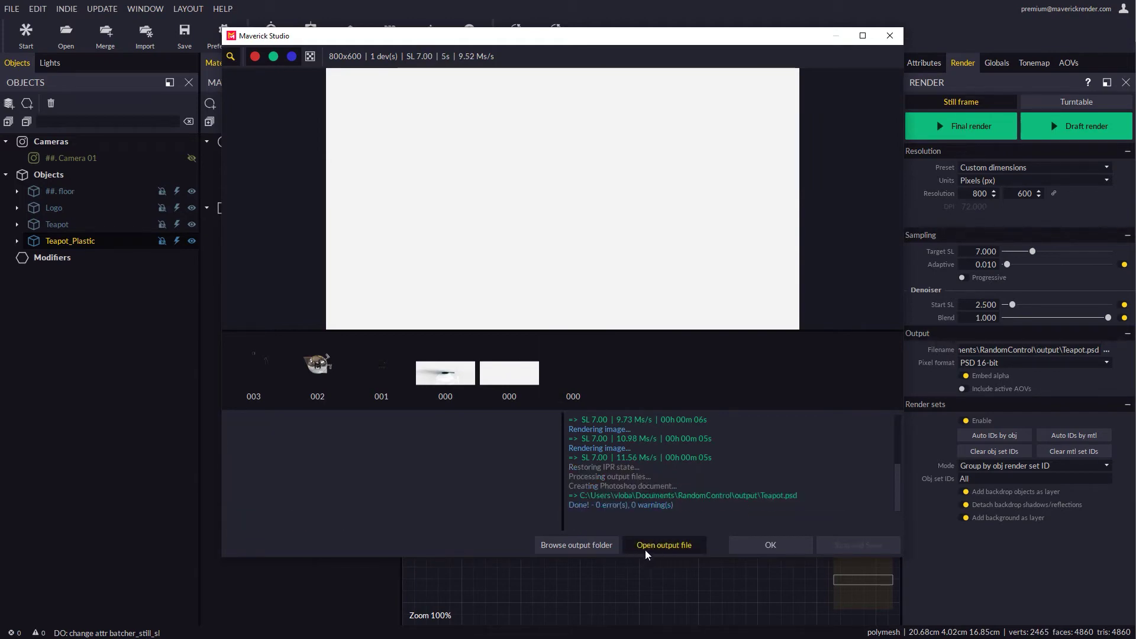
{"action": "left_click", "coordinate": [662, 546]}
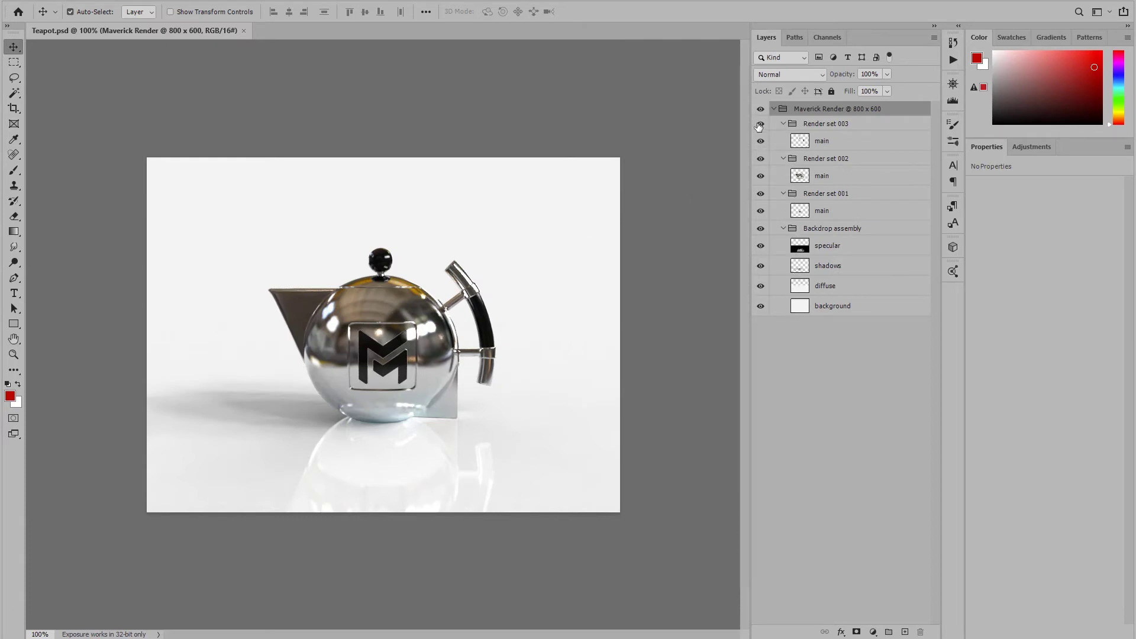
Examine what Render sets 003, 002 and 001 and the specular and shadows layers contribute by hiding and showing each one.
{"action": "left_click", "coordinate": [760, 124]}
{"action": "left_click", "coordinate": [760, 124]}
{"action": "left_click", "coordinate": [761, 158]}
{"action": "left_click", "coordinate": [760, 158]}
{"action": "left_click", "coordinate": [761, 194]}
{"action": "left_click", "coordinate": [761, 195]}
{"action": "left_click", "coordinate": [761, 246]}
{"action": "left_click", "coordinate": [760, 247]}
{"action": "left_click", "coordinate": [762, 267]}
{"action": "left_click", "coordinate": [761, 267]}
Add a new layer filled with the red foreground color above the diffuse layer, and lower the specular layer's opacity to 39%.
{"action": "left_click", "coordinate": [861, 286]}
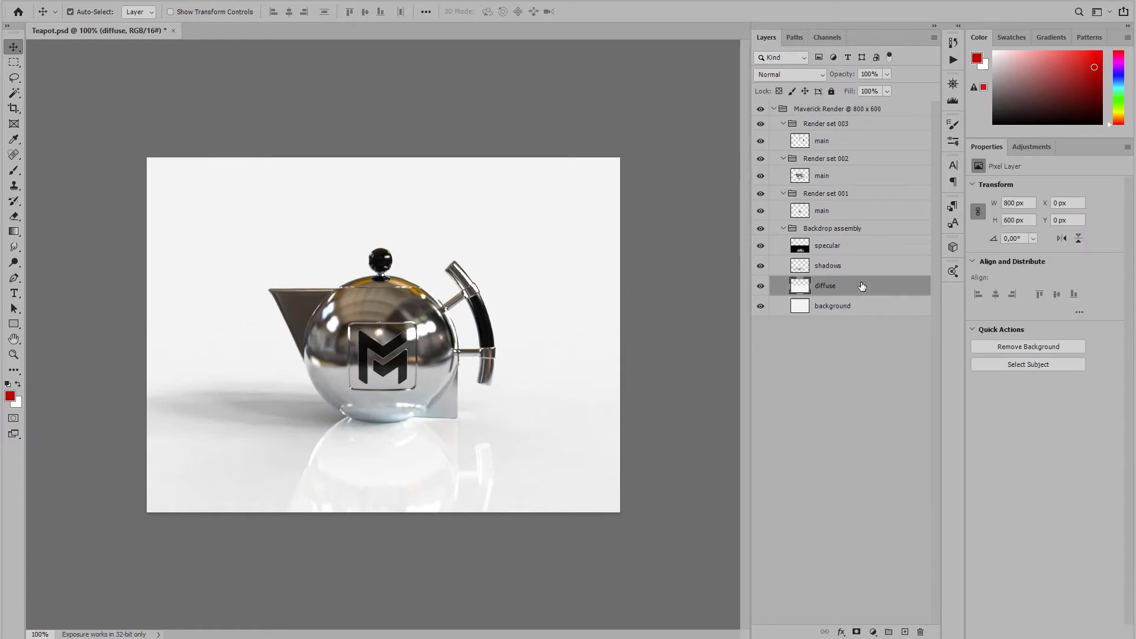
{"action": "key", "text": "ctrl+shift+n"}
{"action": "key", "text": "Return"}
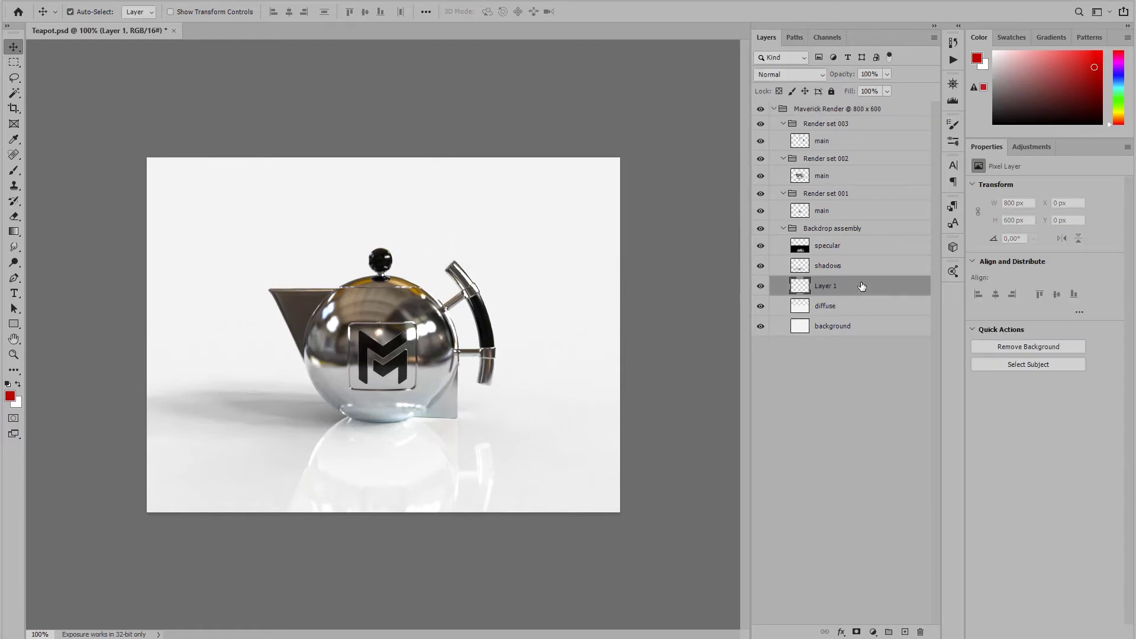
{"action": "key", "text": "alt+BackSpace"}
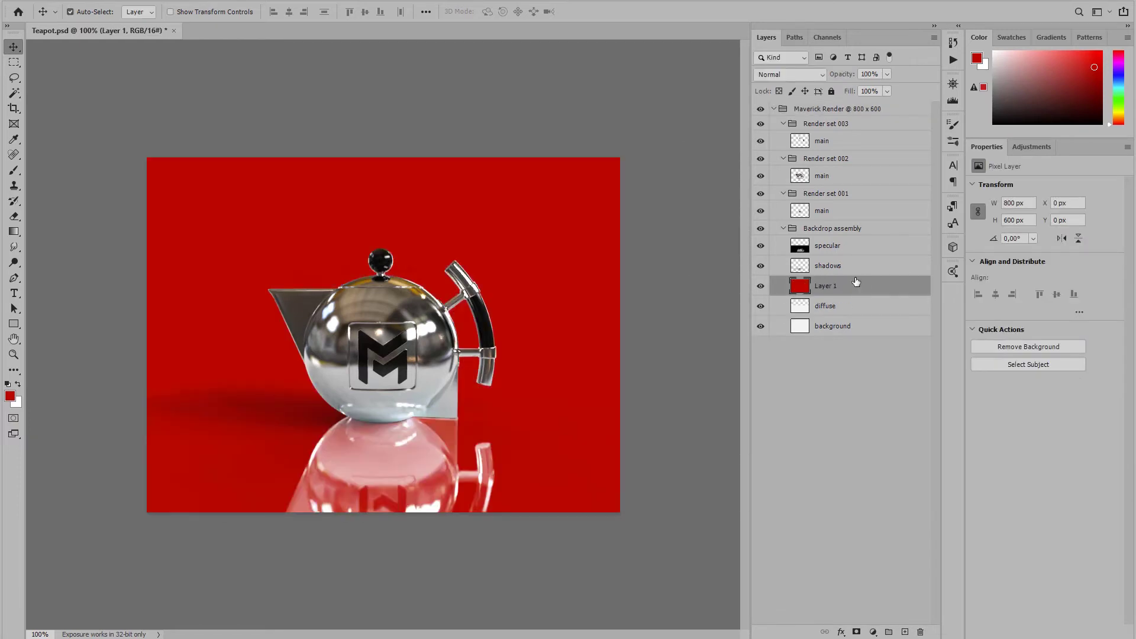
{"action": "left_click", "coordinate": [825, 252]}
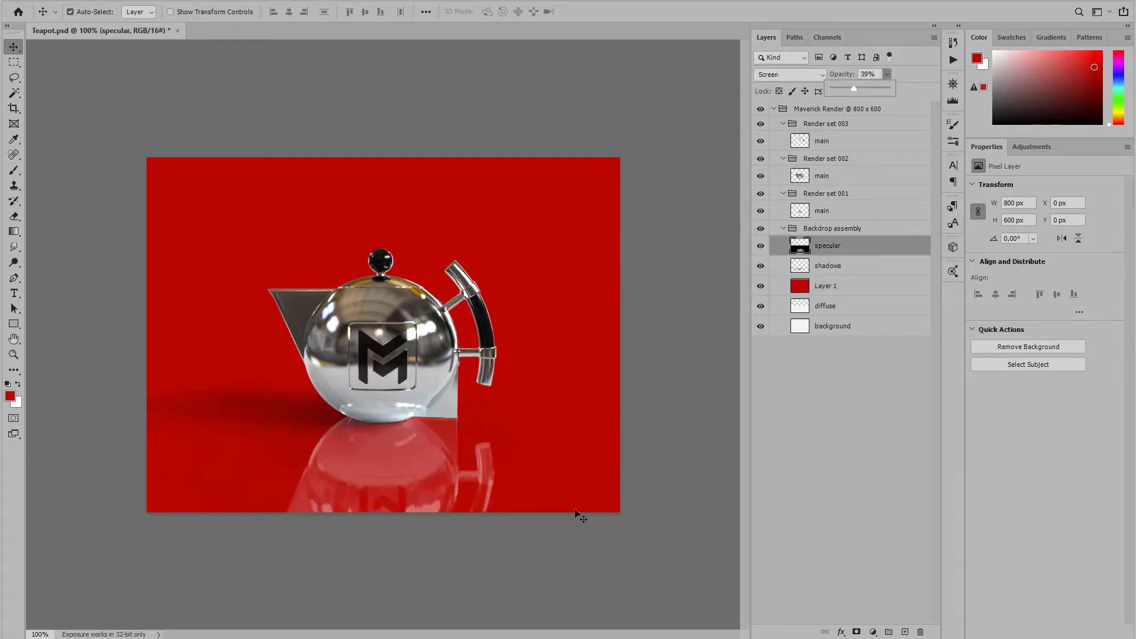
Close the Teapot.psd document and switch back to Maverick Studio, dismissing the finished render window.
{"action": "left_click", "coordinate": [177, 31]}
{"action": "left_click", "coordinate": [563, 237]}
{"action": "key", "text": "alt+Tab"}
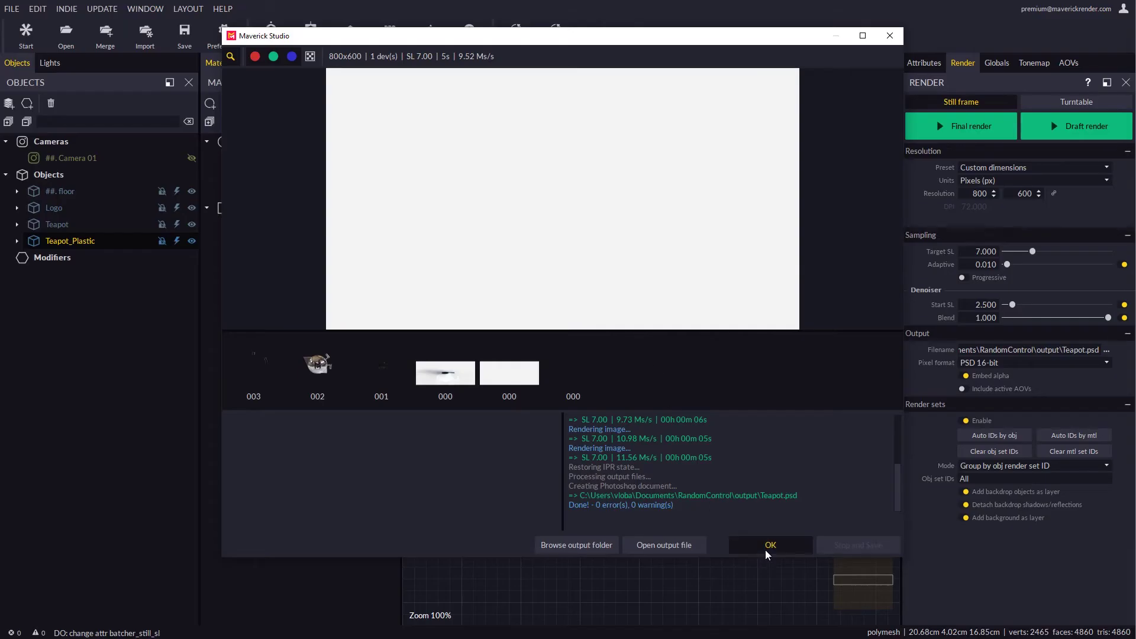
{"action": "left_click", "coordinate": [769, 545]}
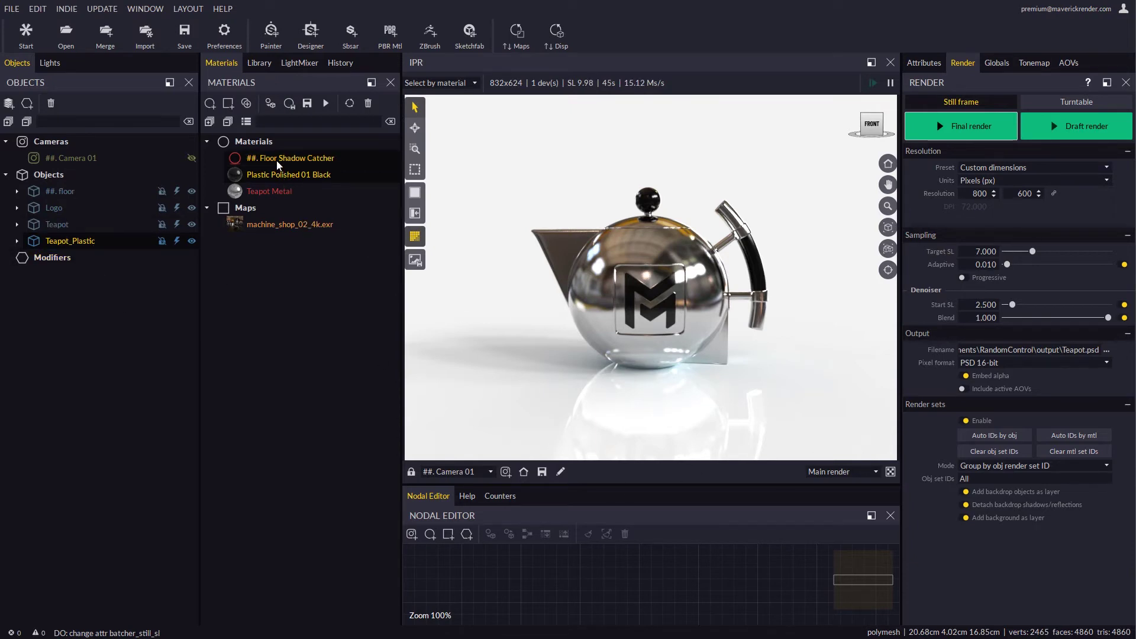
Set the material render set ID to 2 for Plastic Polished 01 Black and 3 for Teapot Metal.
{"action": "left_click", "coordinate": [258, 158]}
{"action": "left_click", "coordinate": [936, 429]}
{"action": "left_click", "coordinate": [288, 175]}
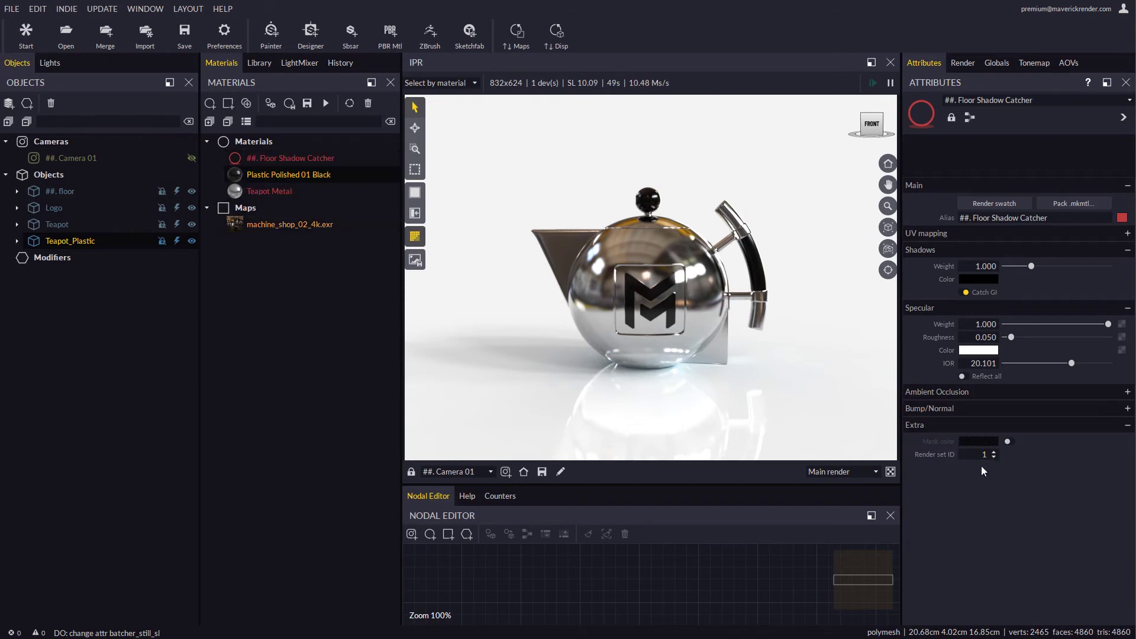
{"action": "left_click", "coordinate": [935, 567]}
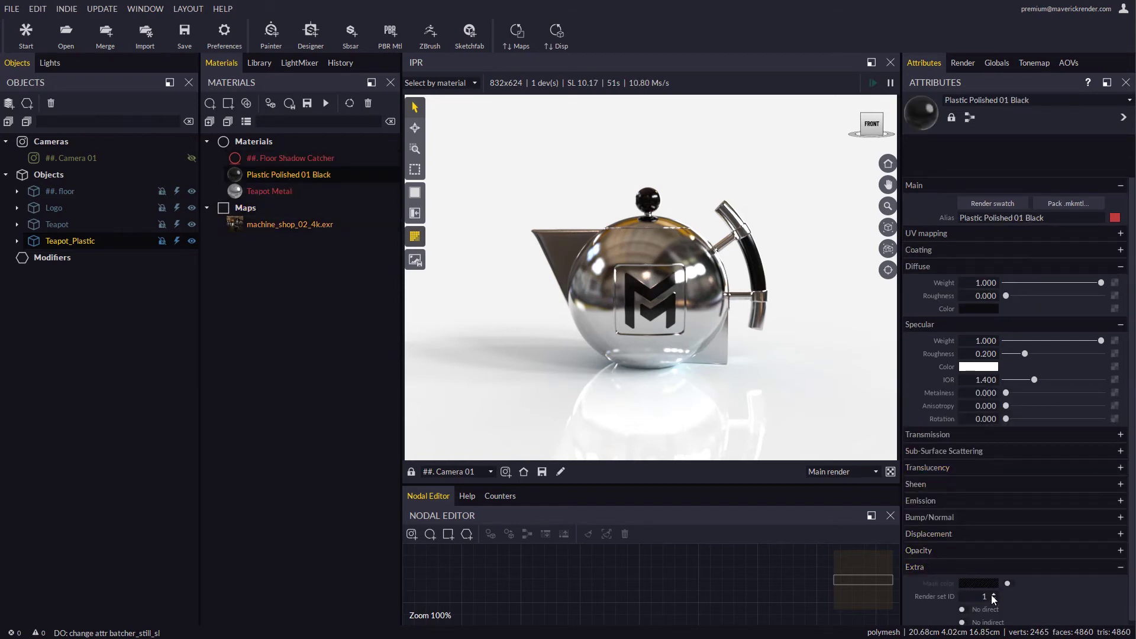
{"action": "left_click", "coordinate": [994, 594]}
{"action": "left_click", "coordinate": [281, 193]}
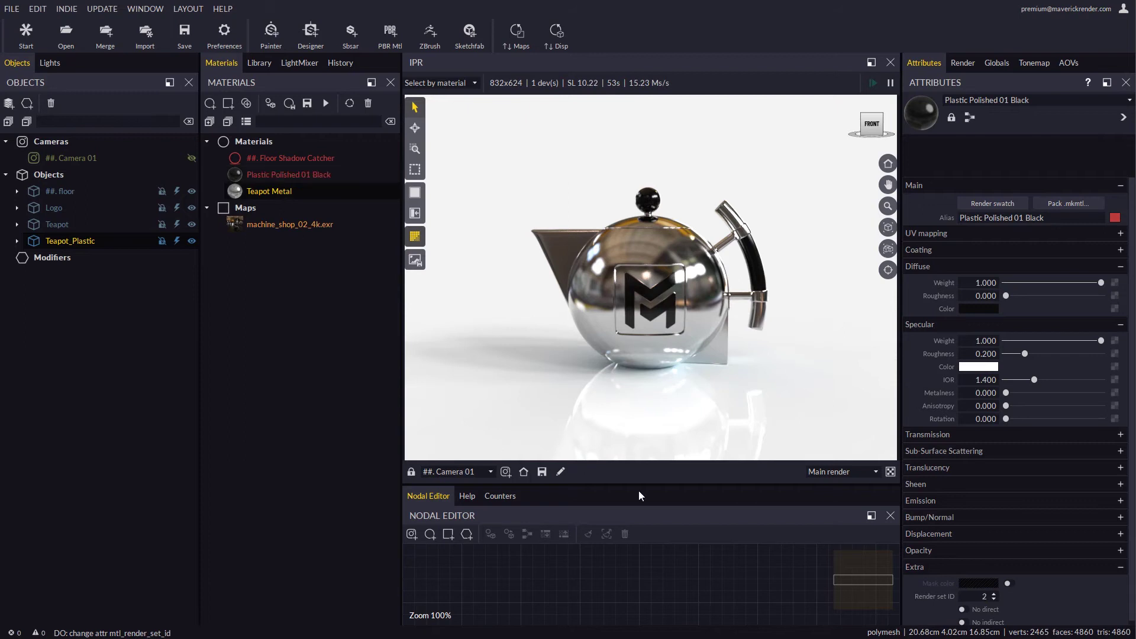
{"action": "left_click", "coordinate": [994, 594]}
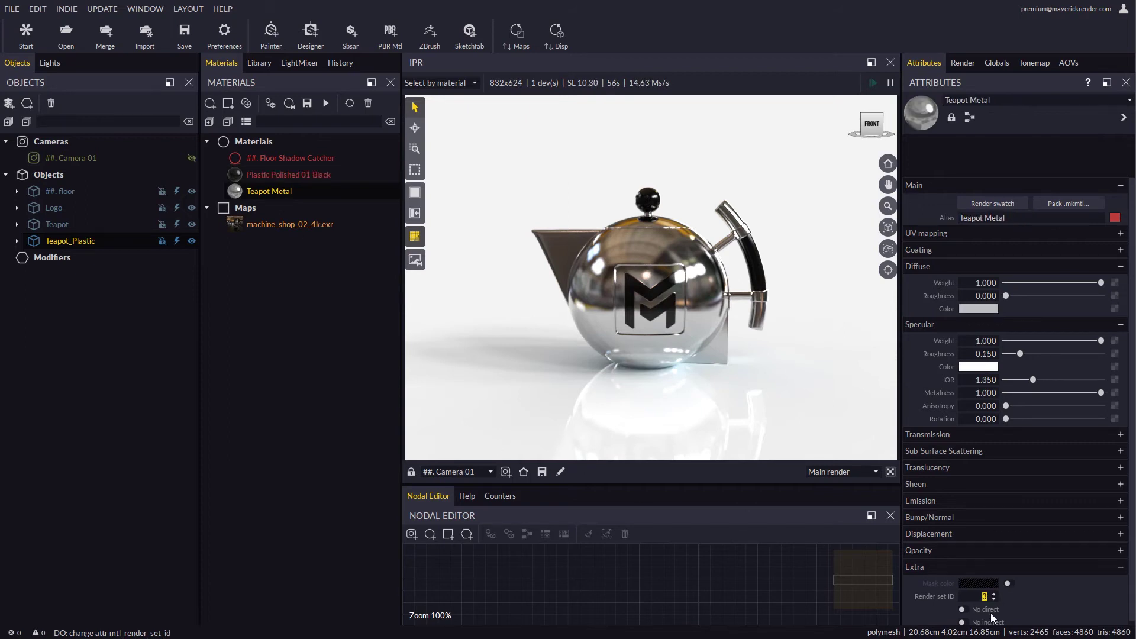
Set the render sets mode to Group by mtl render set ID and enter All for the material set IDs.
{"action": "left_click", "coordinate": [963, 62]}
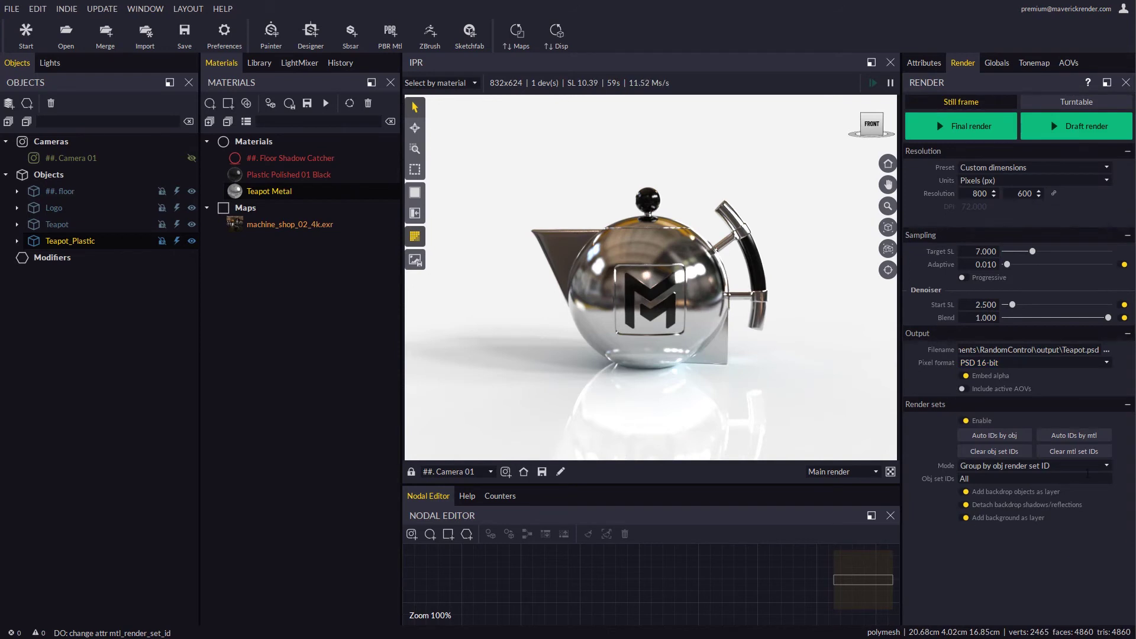
{"action": "left_click", "coordinate": [1000, 466]}
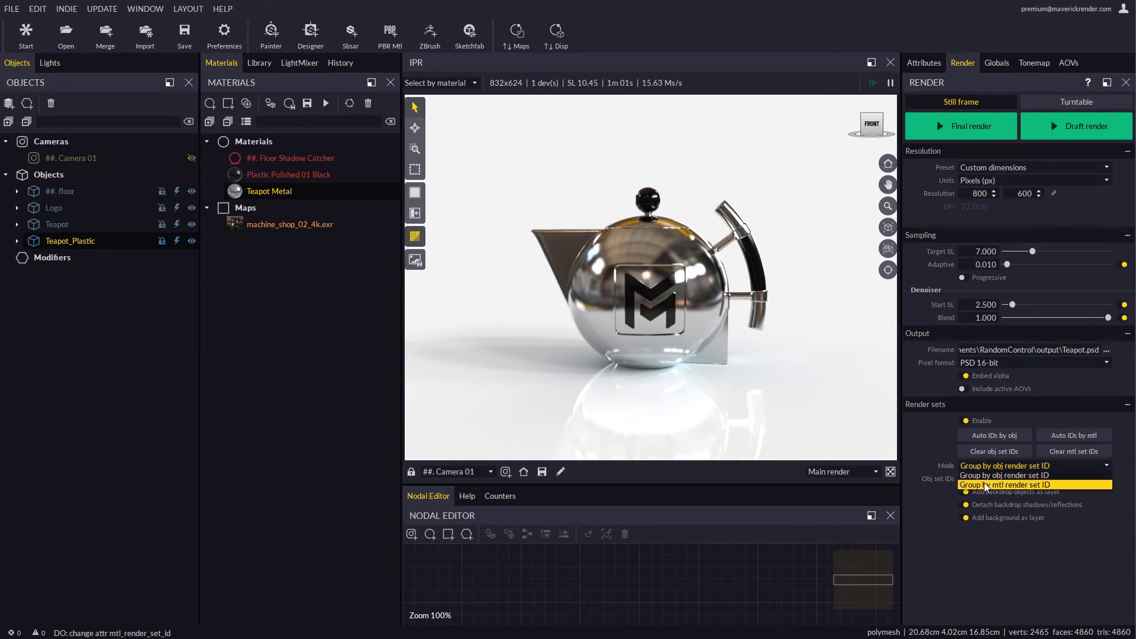
{"action": "left_click", "coordinate": [987, 485]}
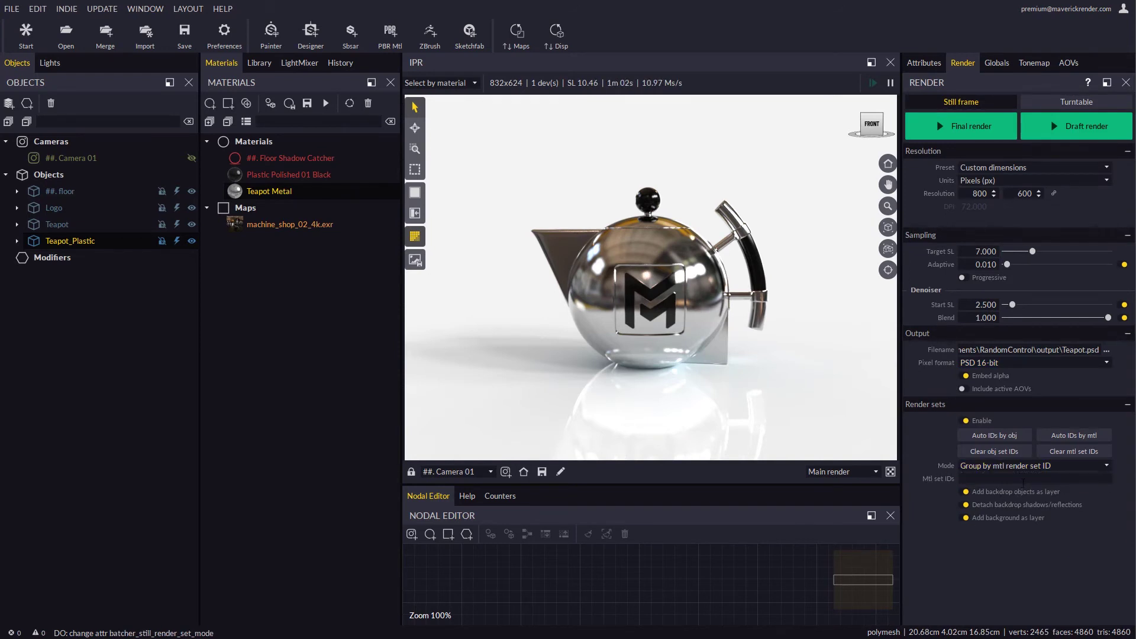
{"action": "left_click", "coordinate": [976, 478]}
{"action": "type", "text": "A"}
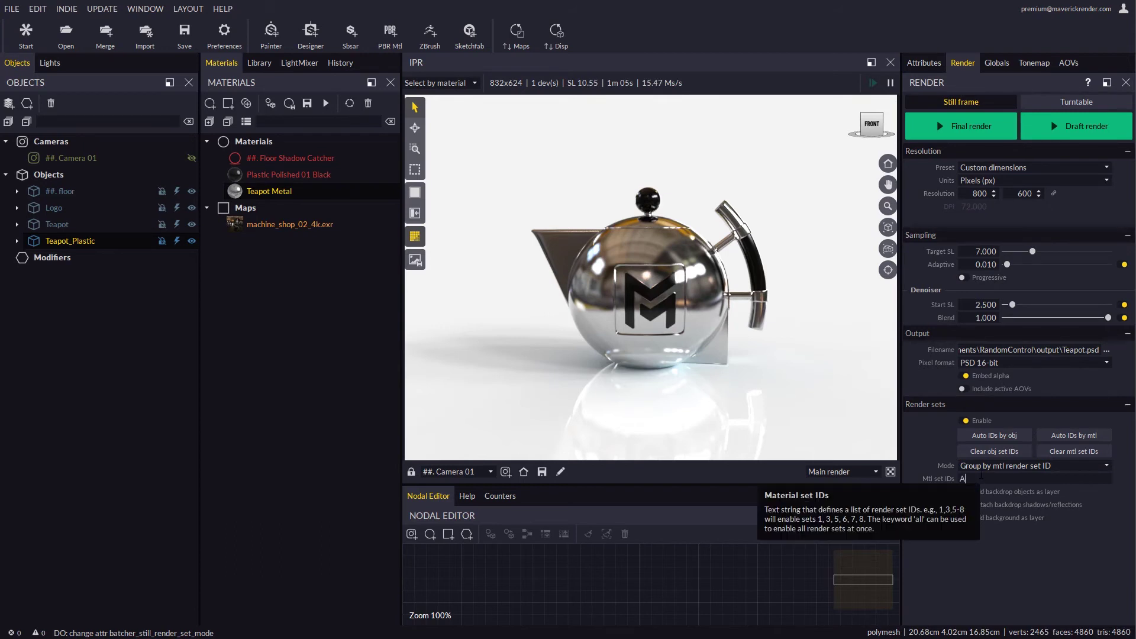
{"action": "type", "text": "ll"}
{"action": "key", "text": "Return"}
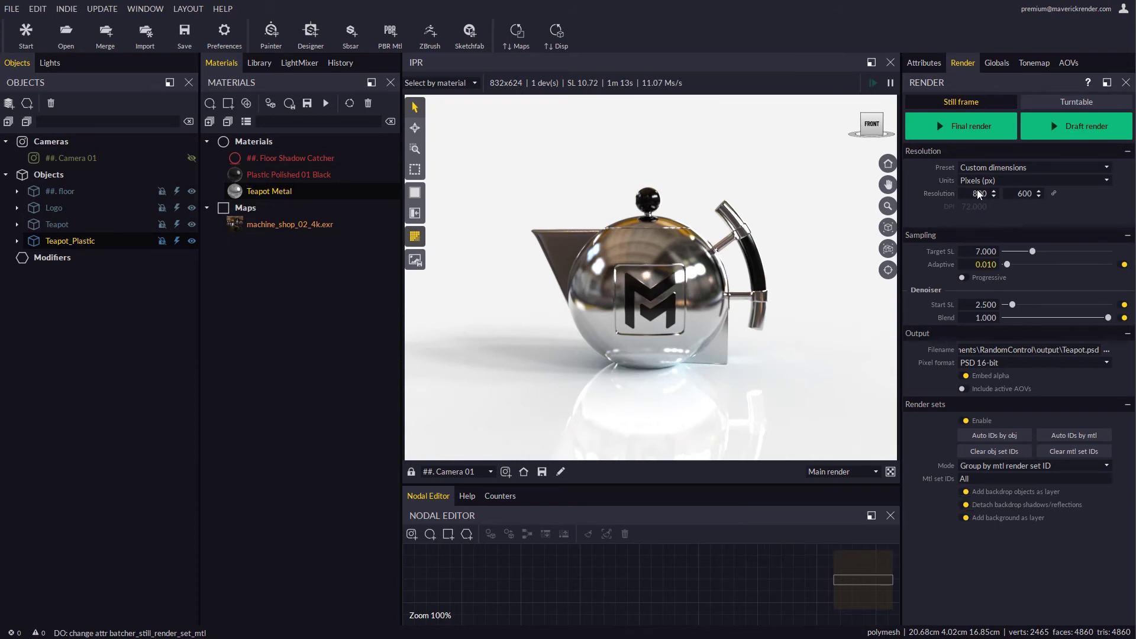
Run the final render, open the output PSD file in Photoshop, and dismiss the finished render window.
{"action": "left_click", "coordinate": [962, 131]}
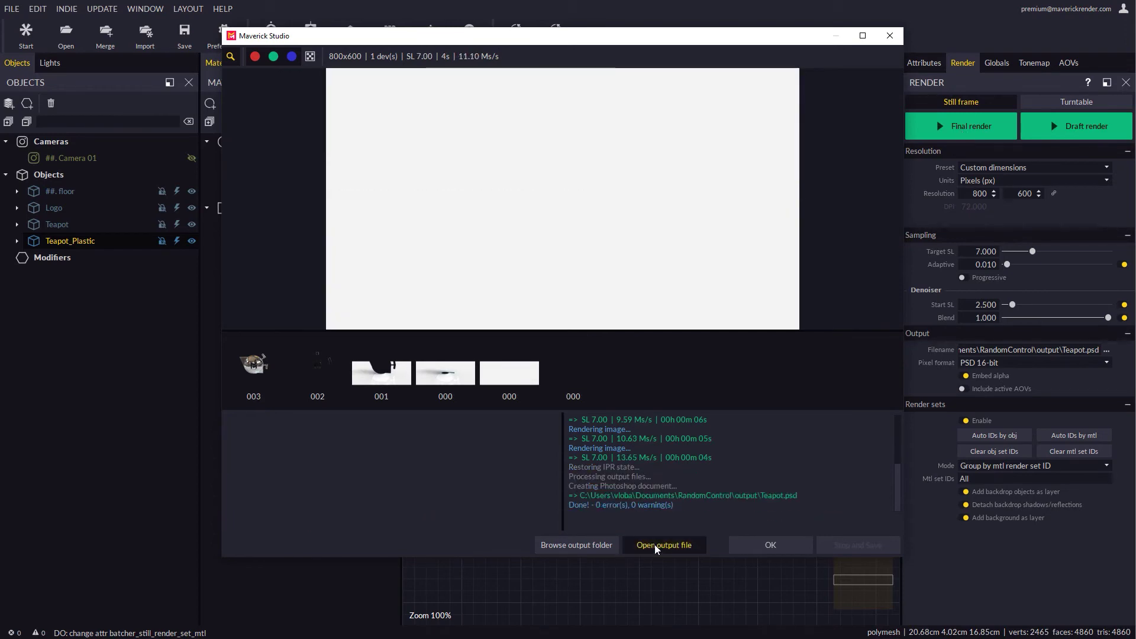
{"action": "left_click", "coordinate": [654, 544]}
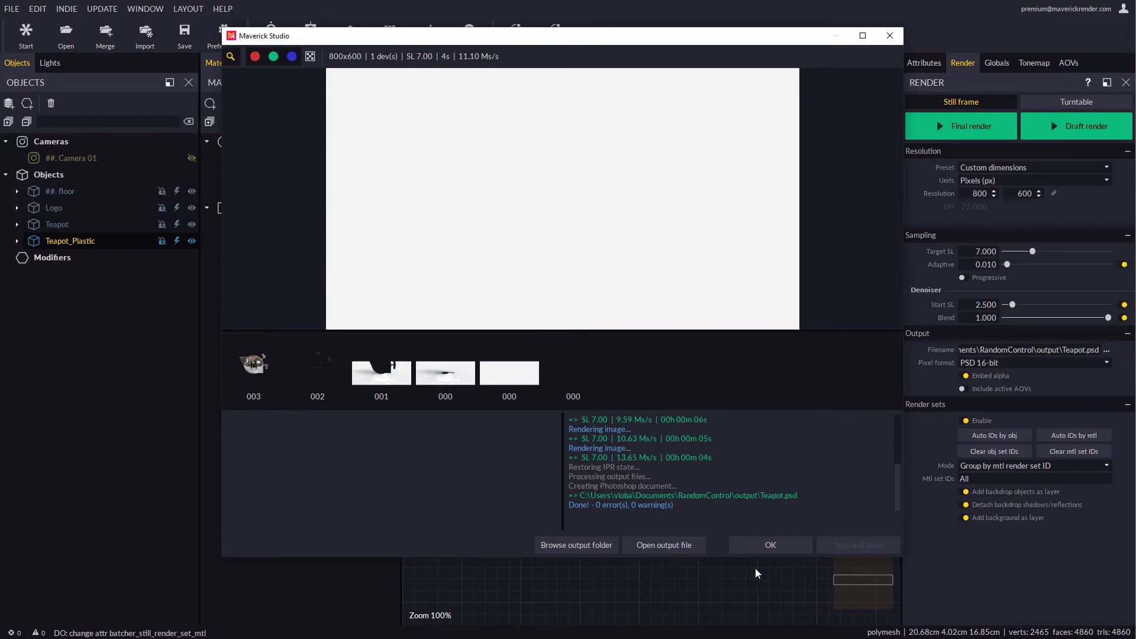
{"action": "left_click", "coordinate": [762, 545]}
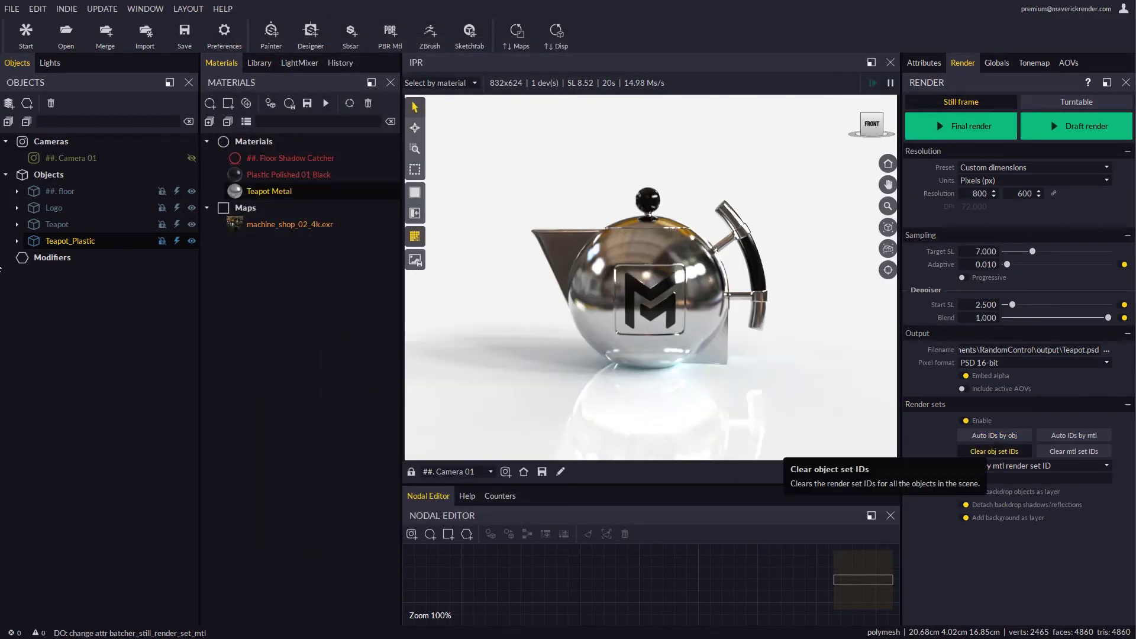
Apply the library material Plastic DirtyB Rough 25 Orange to the Teapot object.
{"action": "left_click", "coordinate": [54, 208]}
{"action": "left_click", "coordinate": [57, 224]}
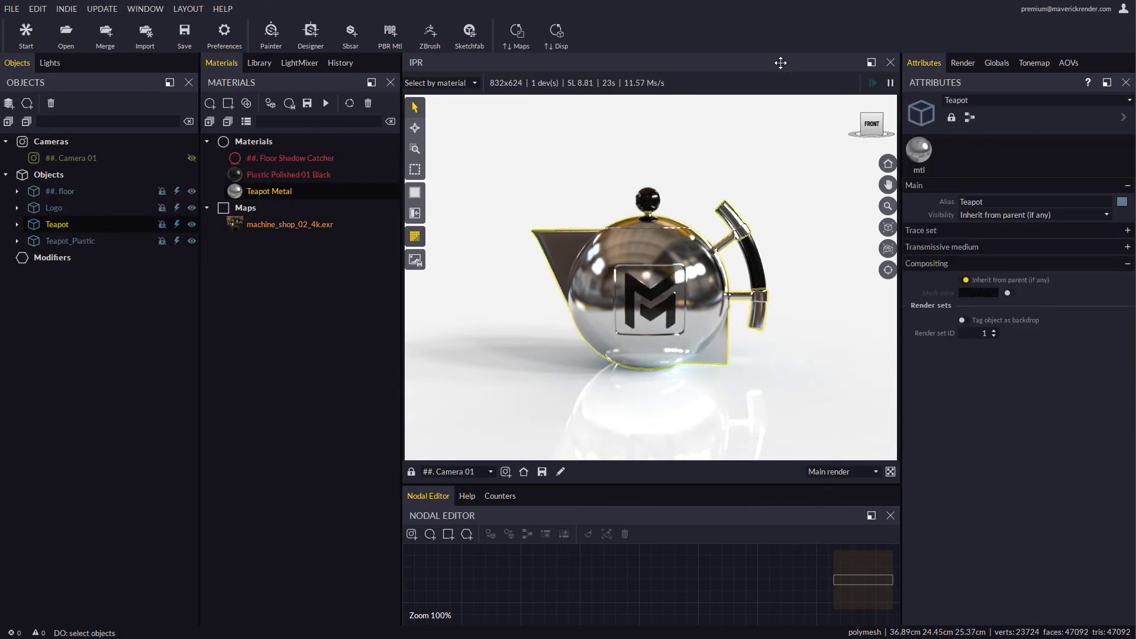
{"action": "left_click", "coordinate": [962, 63]}
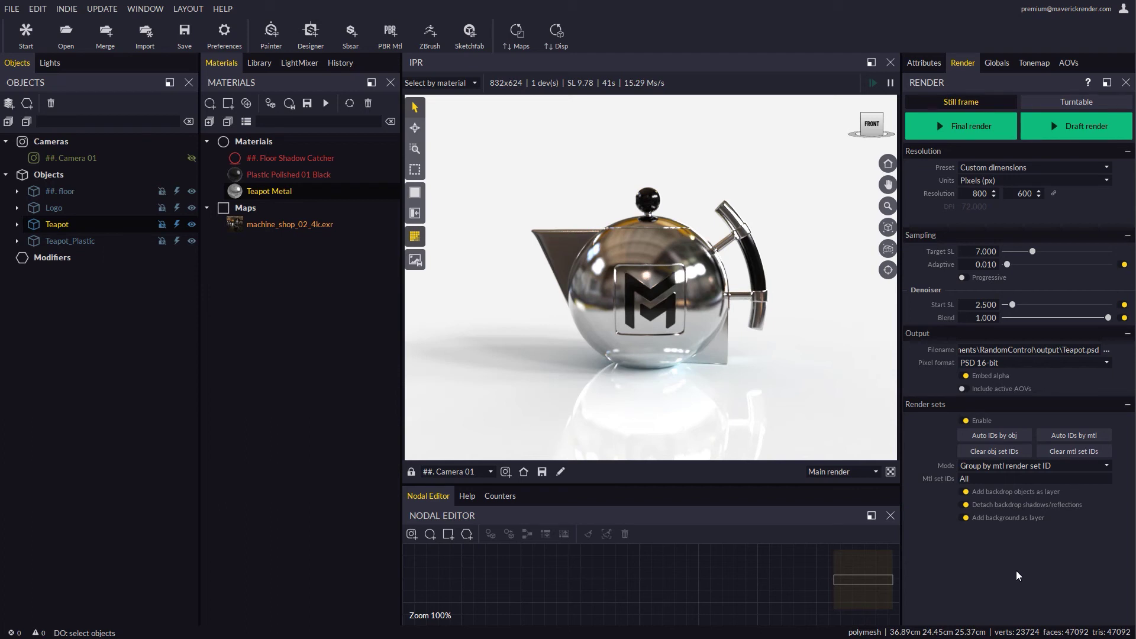
{"action": "left_click", "coordinate": [259, 62]}
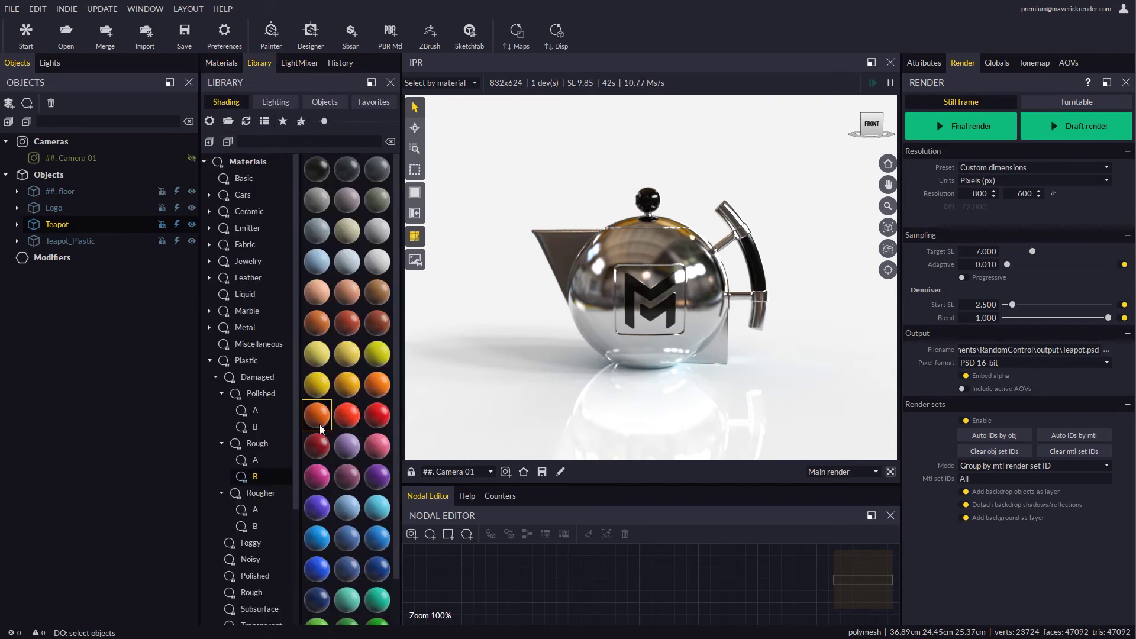
{"action": "left_click_drag", "start_coordinate": [320, 425], "coordinate": [559, 344]}
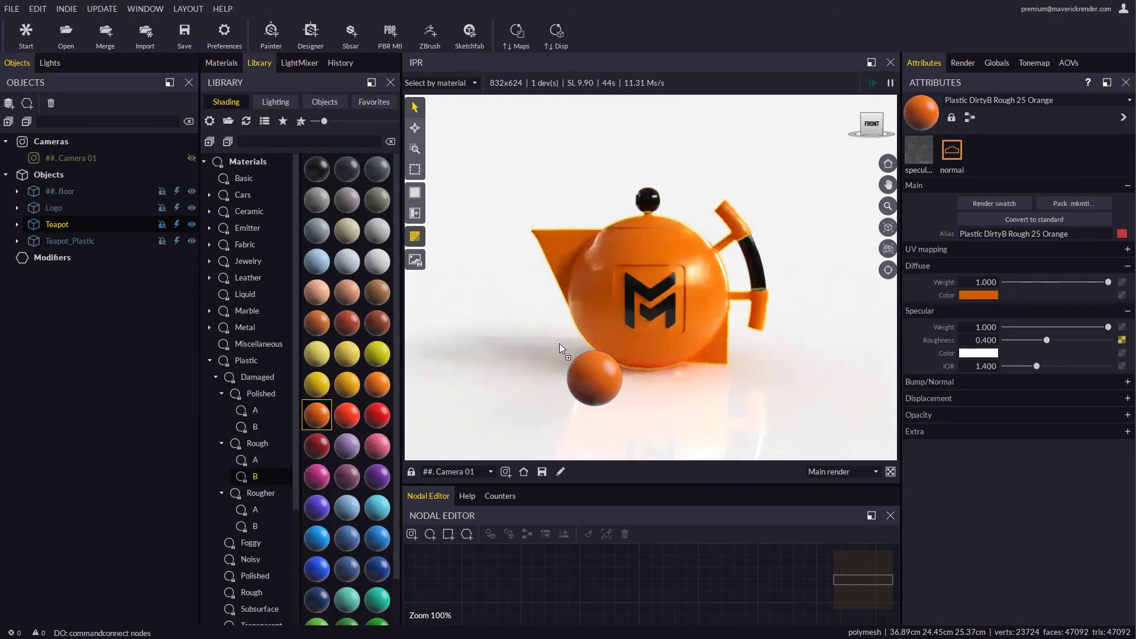
Set the render set ID of the Plastic DirtyB Rough 25 Orange material to 4.
{"action": "left_click", "coordinate": [218, 68]}
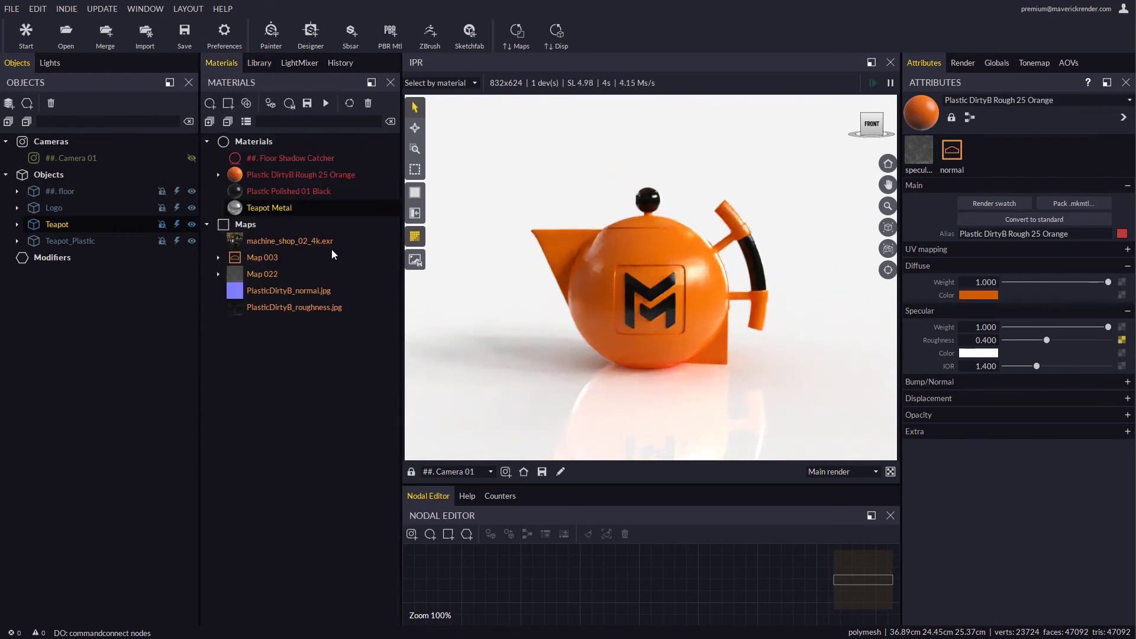
{"action": "left_click", "coordinate": [287, 176]}
{"action": "left_click", "coordinate": [935, 433]}
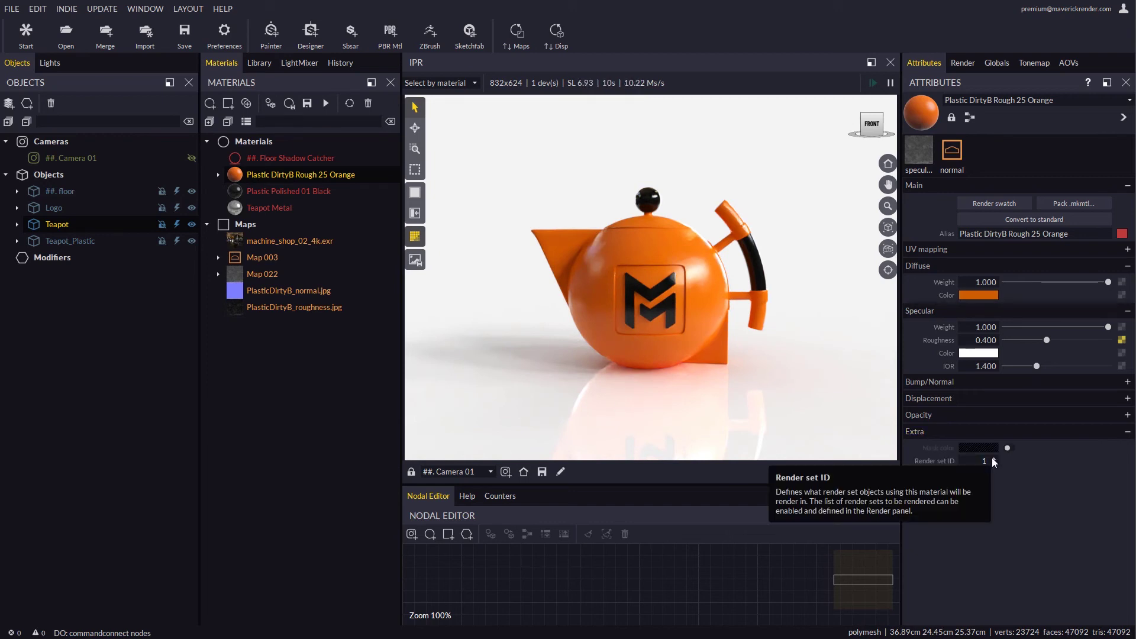
{"action": "left_click", "coordinate": [996, 462]}
Limit the material set IDs to 4 and disable the background layer, detached backdrop shadows/reflections and backdrop objects layer options.
{"action": "left_click", "coordinate": [963, 63]}
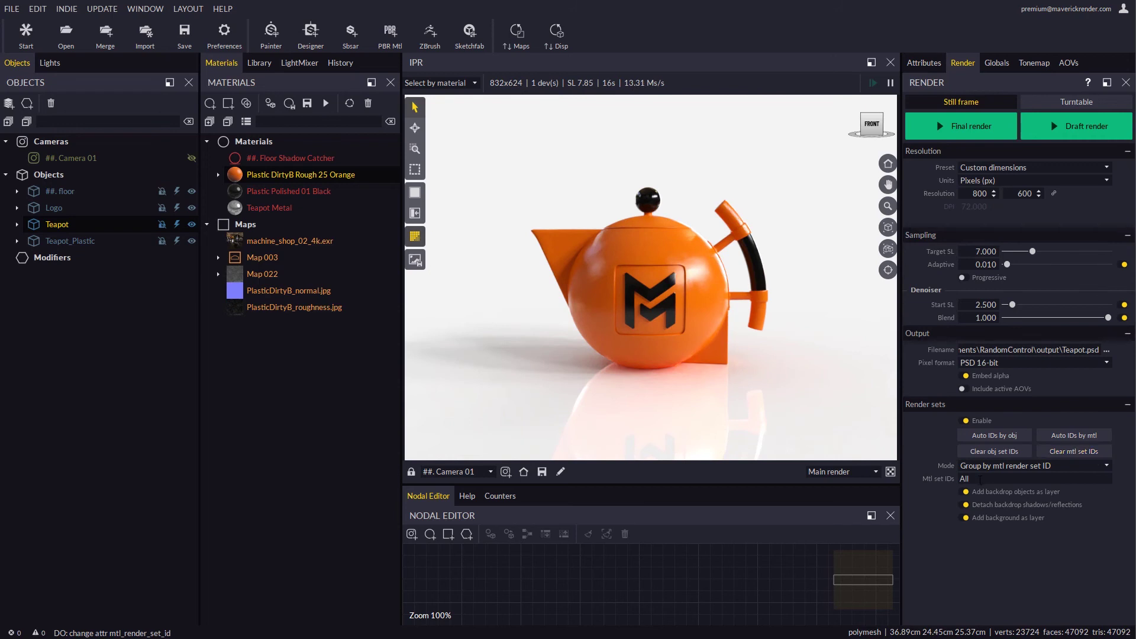
{"action": "type", "text": "4"}
{"action": "key", "text": "Return"}
{"action": "left_click", "coordinate": [963, 518]}
{"action": "left_click", "coordinate": [963, 505]}
{"action": "left_click", "coordinate": [965, 492]}
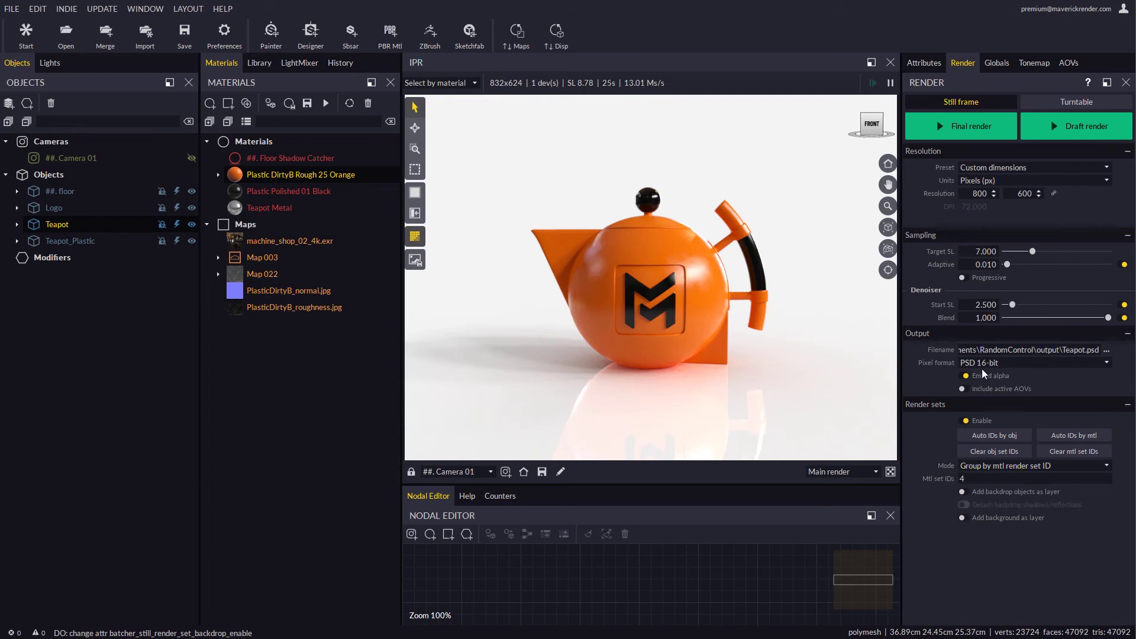
Name the render output file Plastic and set its pixel format to PNG 16-bit.
{"action": "double_click", "coordinate": [1080, 349]}
{"action": "type", "text": "Plastic"}
{"action": "left_click", "coordinate": [996, 363]}
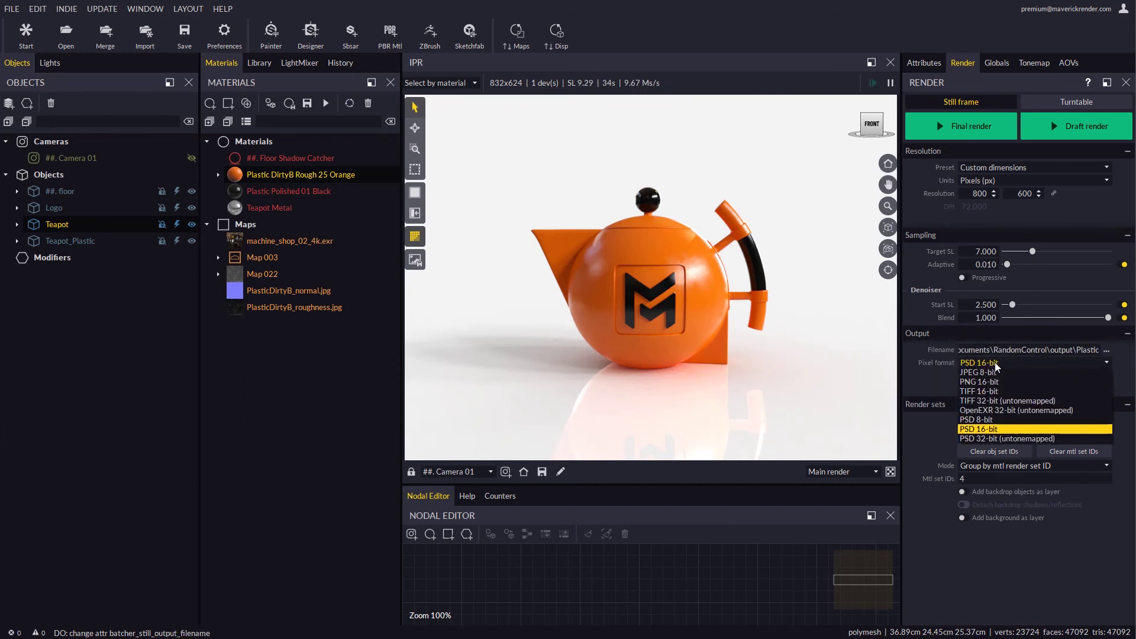
{"action": "left_click", "coordinate": [982, 382]}
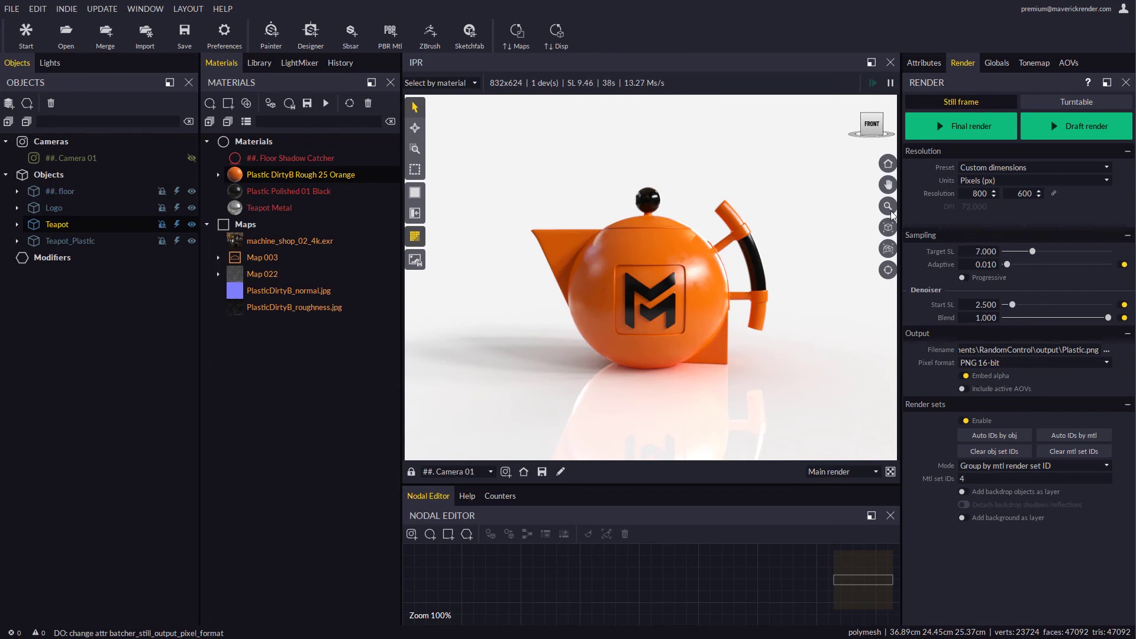
Run the final render of material set 4 and open the output folder.
{"action": "left_click", "coordinate": [945, 127]}
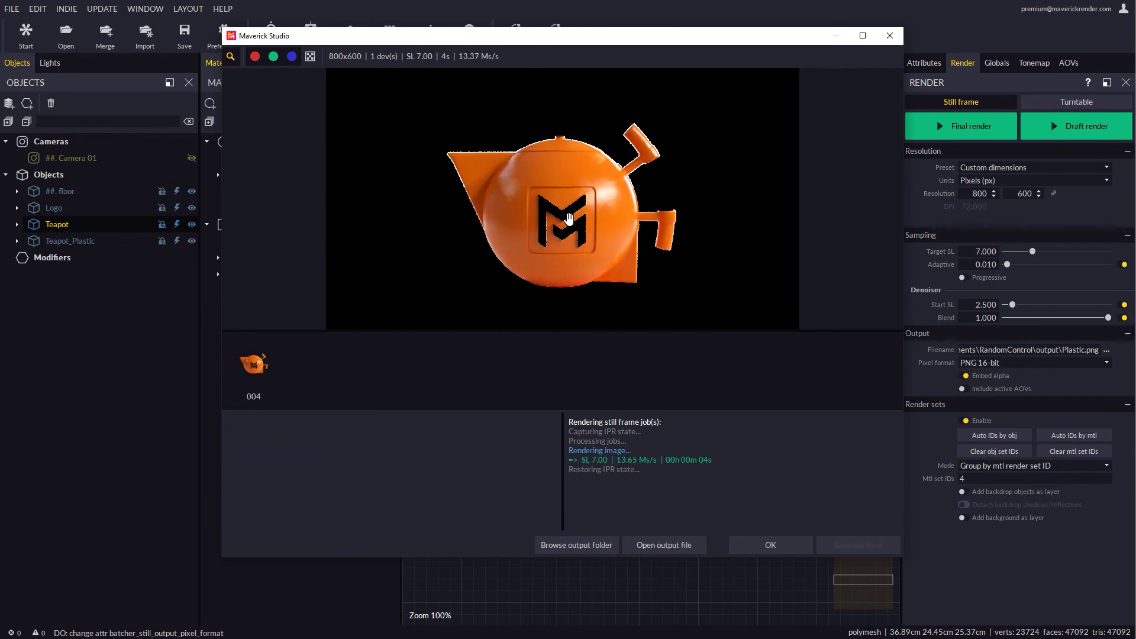
{"action": "left_click", "coordinate": [571, 545]}
Place Plastic_004_016.png from the output folder into the Teapot.psd document in Photoshop as the uppermost layer.
{"action": "left_click", "coordinate": [553, 345]}
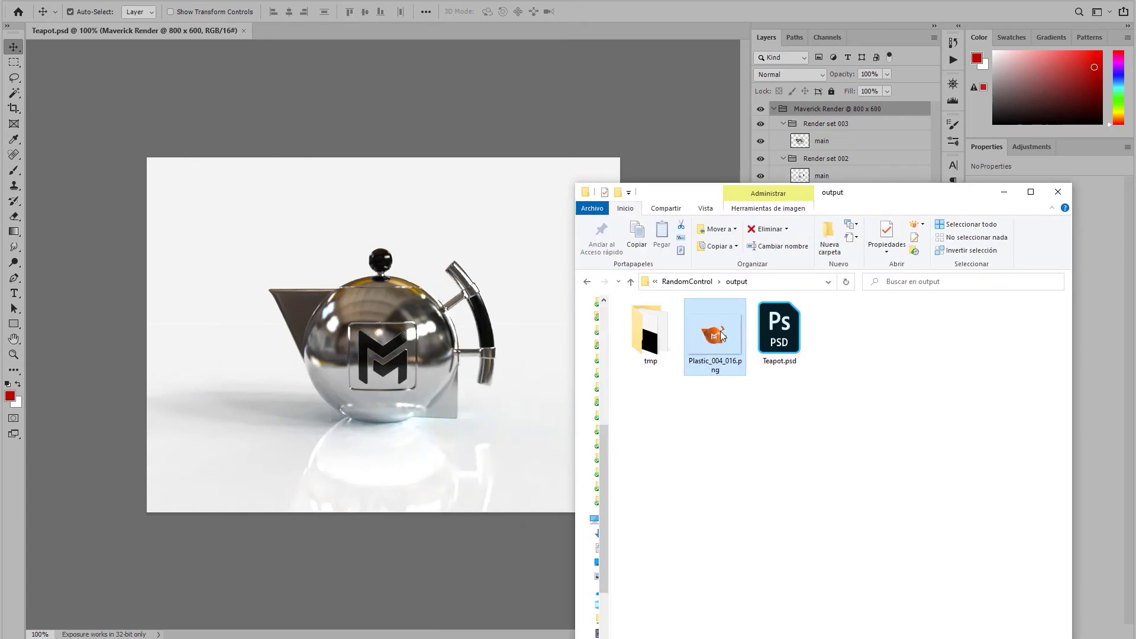
{"action": "left_click_drag", "start_coordinate": [722, 336], "coordinate": [503, 332]}
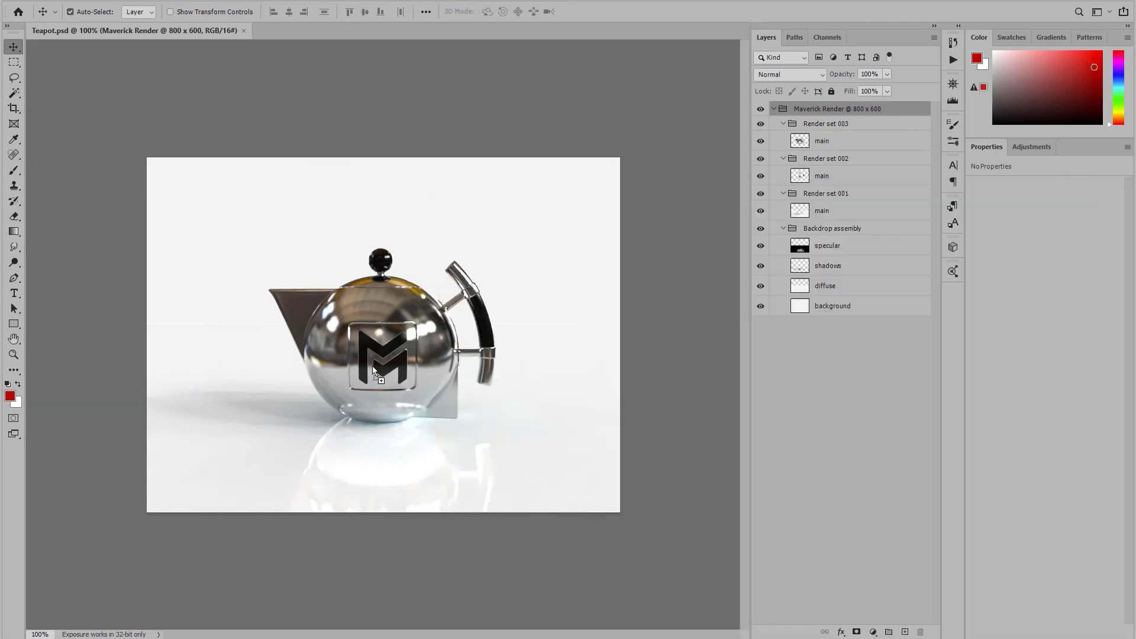
{"action": "key", "text": "Return"}
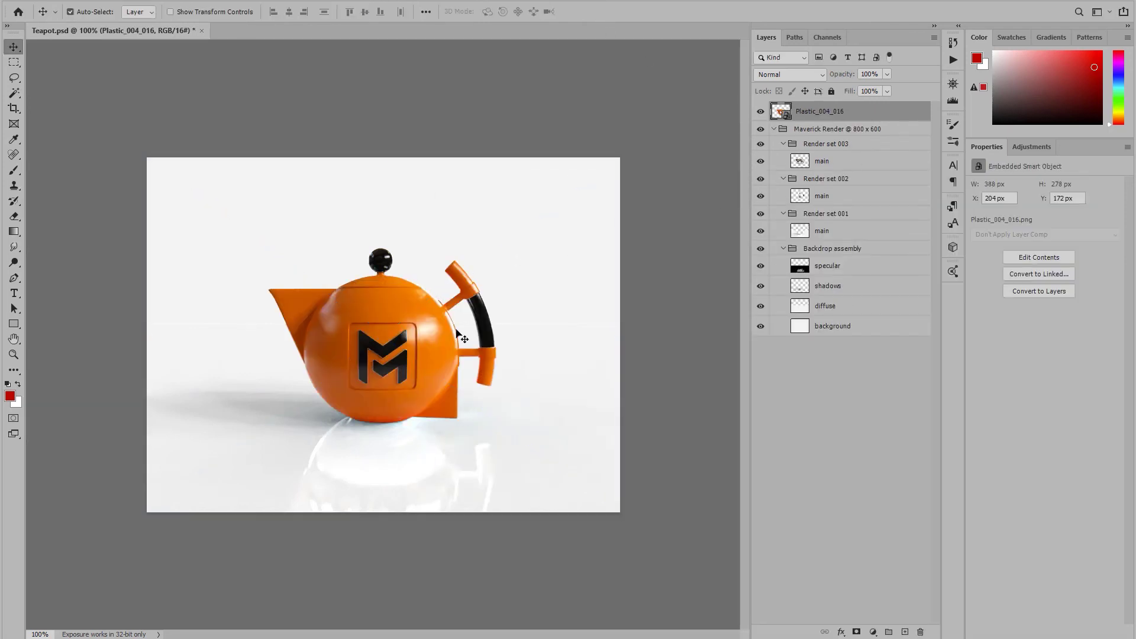
Compare the orange and metal teapots by hiding and showing the Plastic_004_016 layer, and dismiss the render window back in Maverick Studio.
{"action": "left_click", "coordinate": [761, 112]}
{"action": "left_click", "coordinate": [761, 111]}
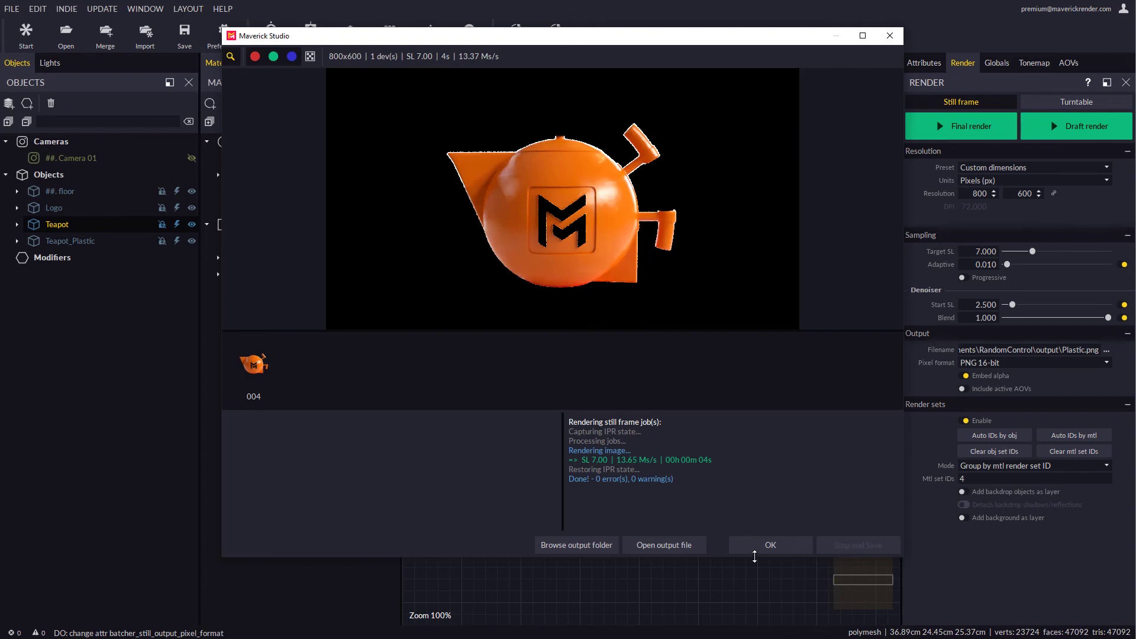
{"action": "left_click", "coordinate": [760, 546]}
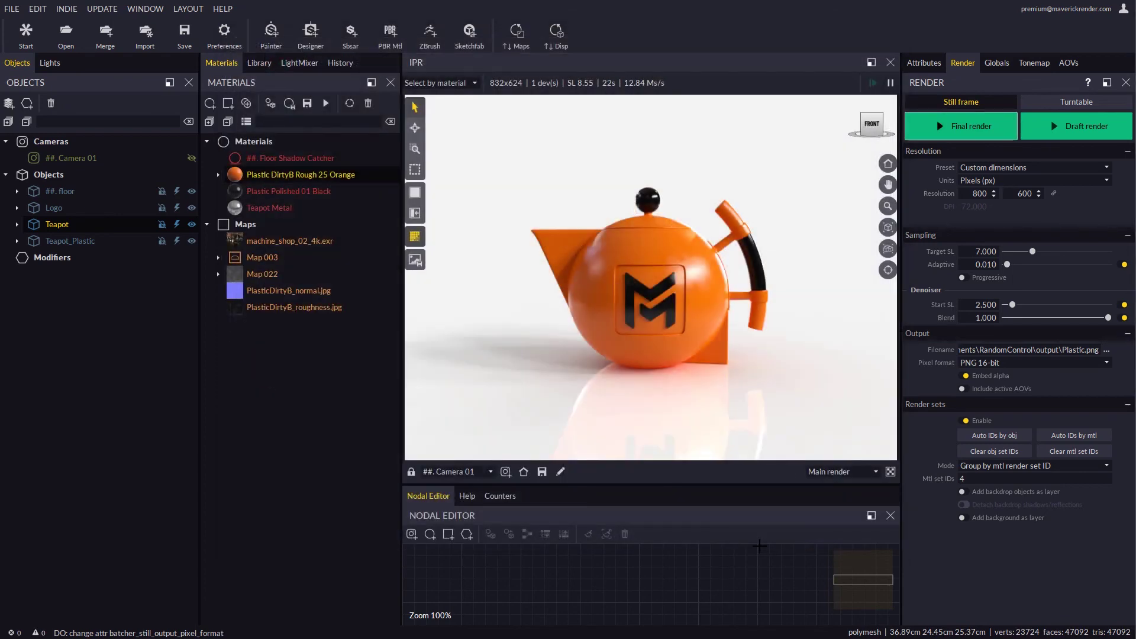